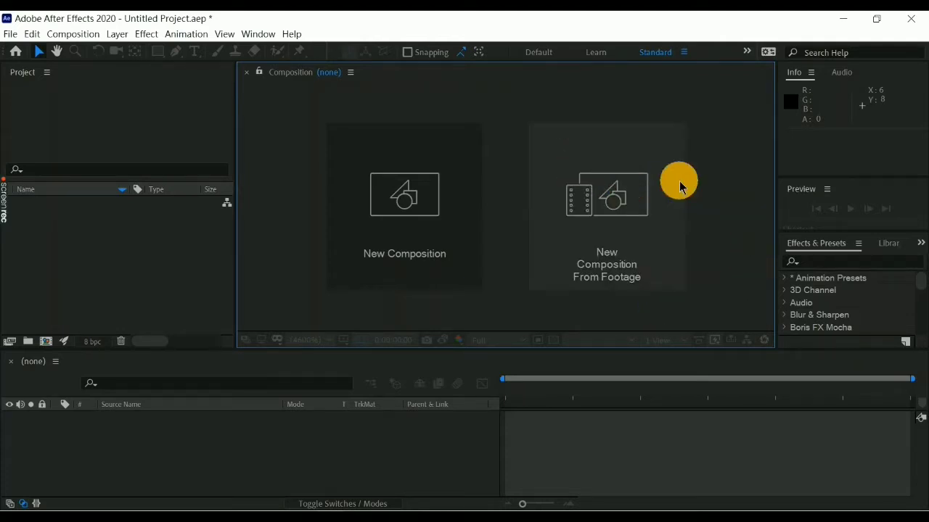
Step: Create a new composition from the imported PNG screenshot
click(628, 202)
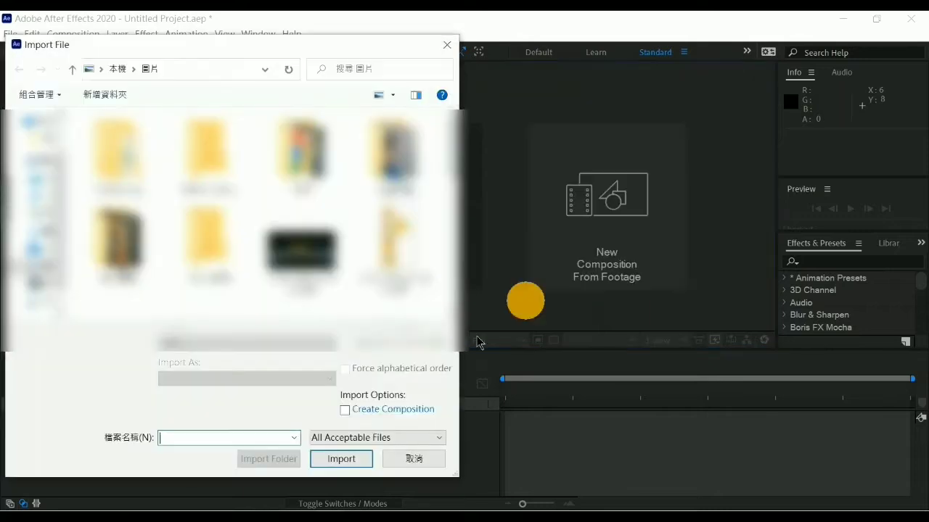
double_click(233, 202)
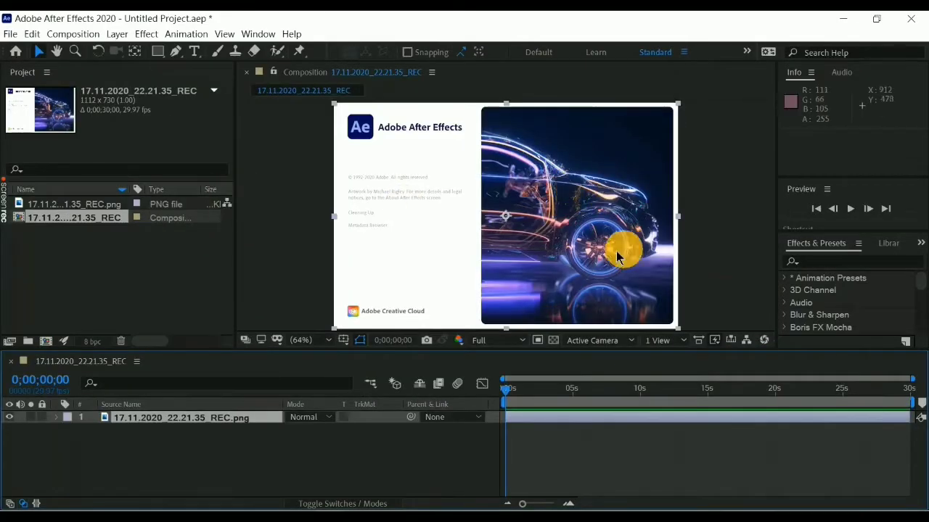
scroll(472, 178, down, 1)
scroll(468, 178, up, 2)
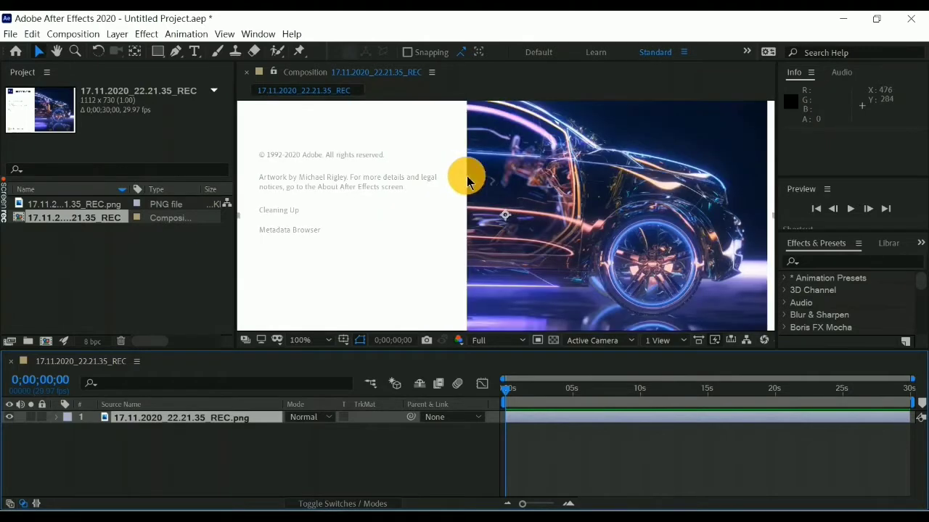
scroll(464, 185, down, 2)
scroll(464, 189, up, 2)
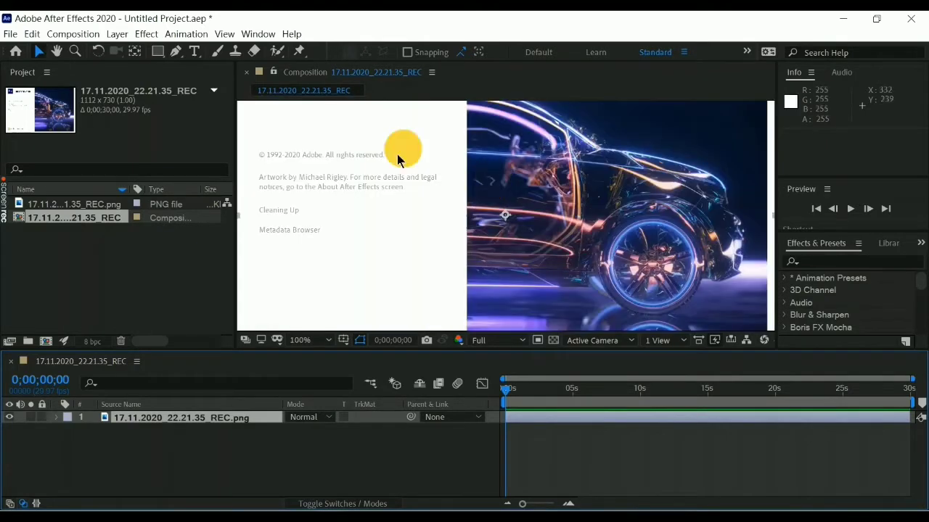
Step: Set the preview magnification to Fit up to 100%
click(312, 340)
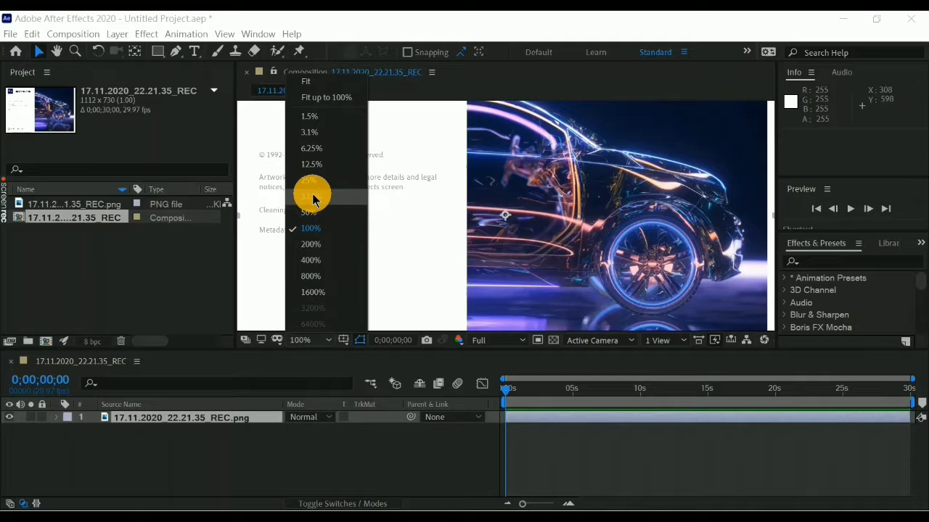
click(310, 196)
click(308, 340)
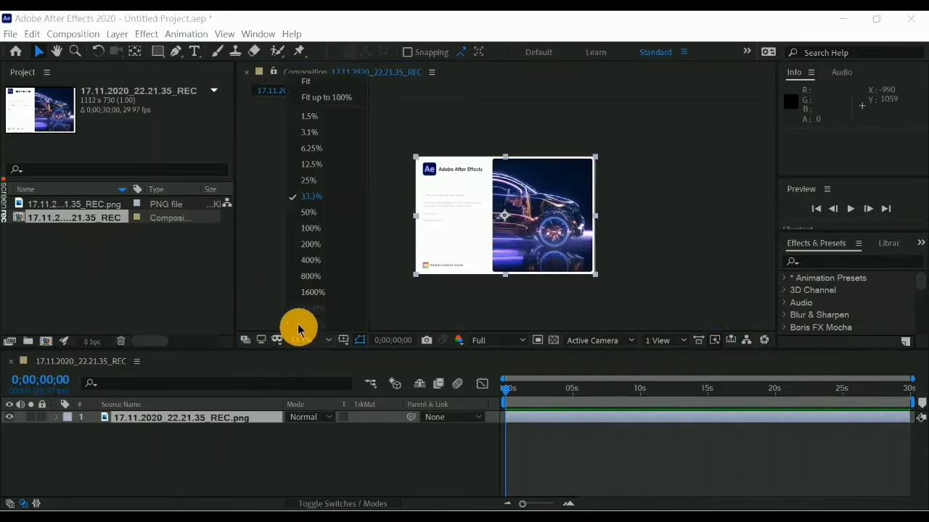
click(337, 98)
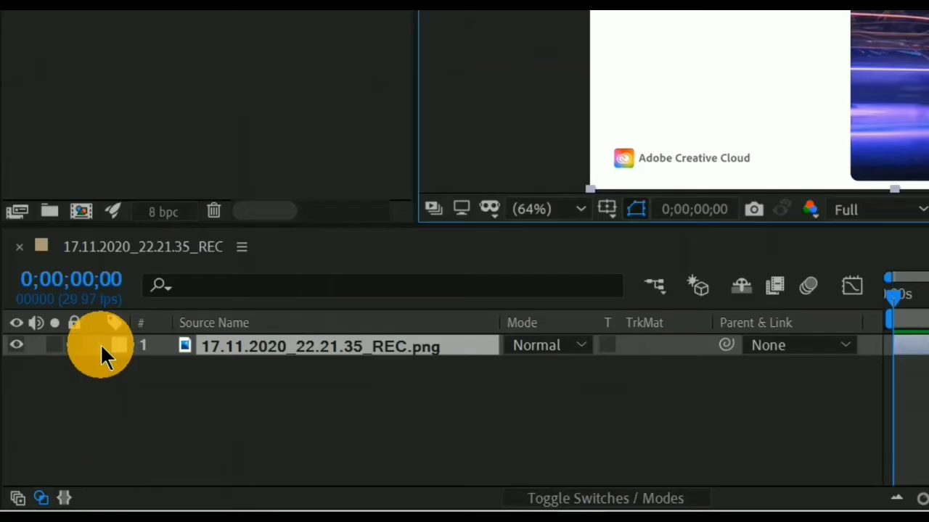
Step: Adjust the image layer's Anchor Point to 555, 363 and keep its Rotation at 0°
click(61, 420)
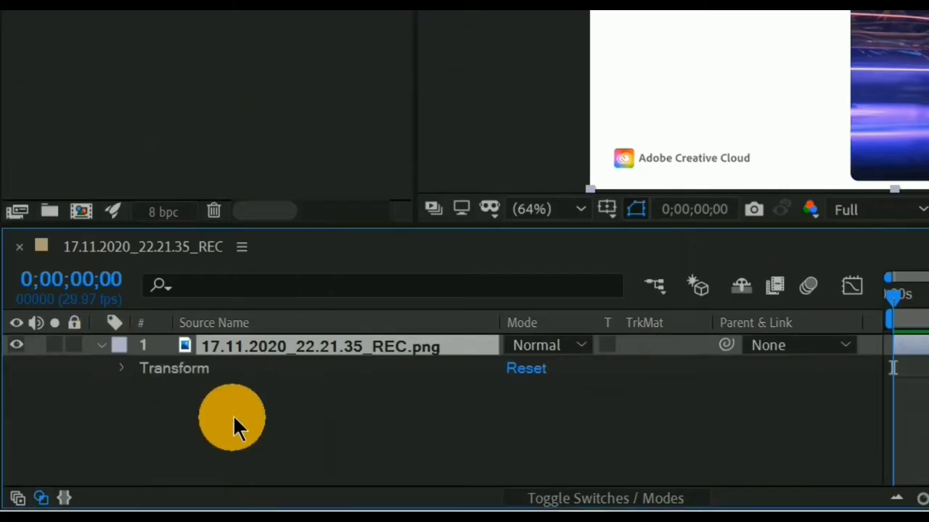
click(122, 368)
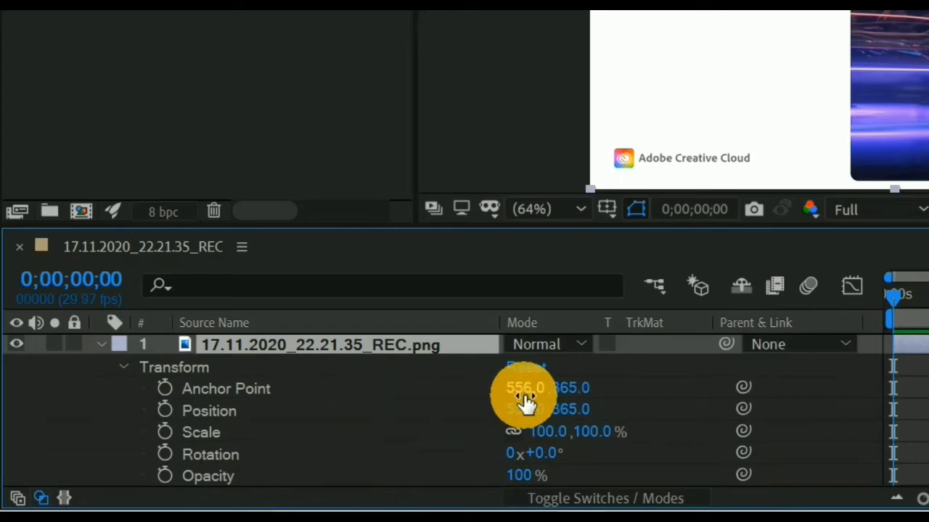
drag(562, 395, 332, 440)
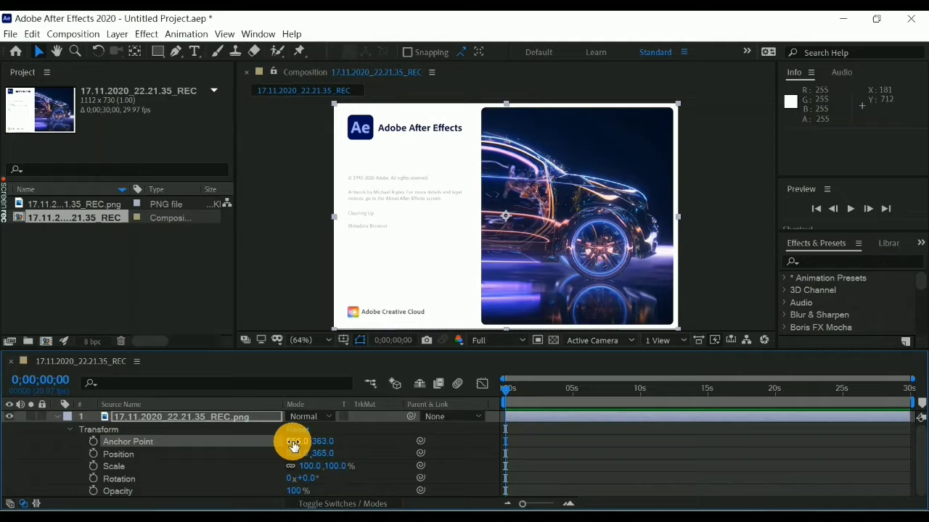
drag(331, 440, 300, 462)
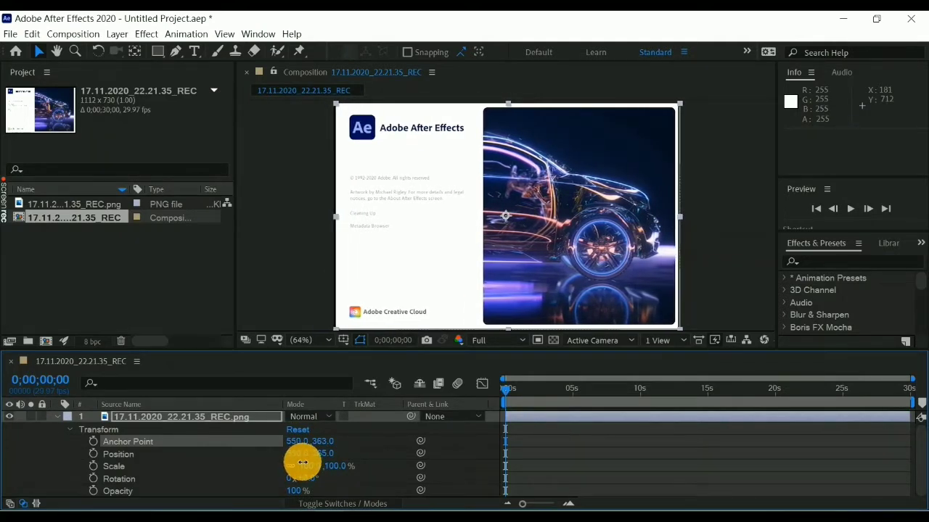
drag(301, 462, 313, 484)
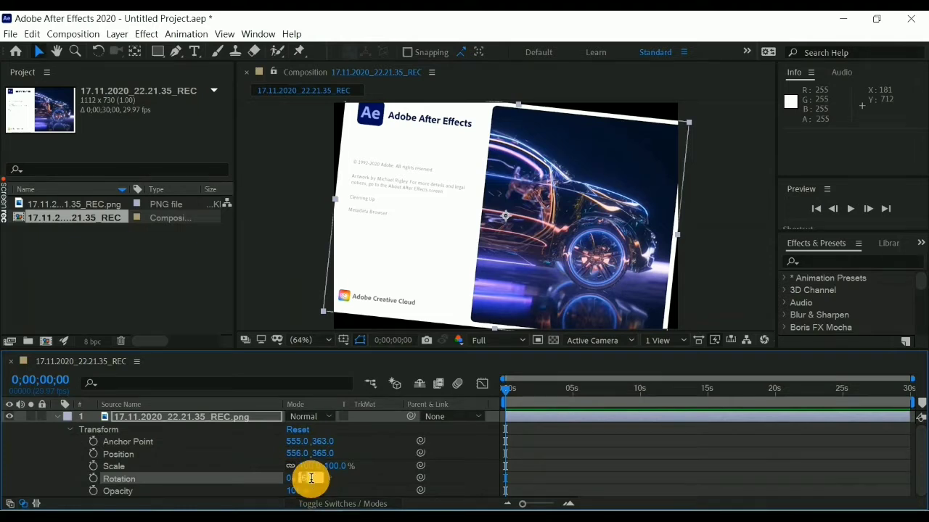
drag(310, 478, 312, 484)
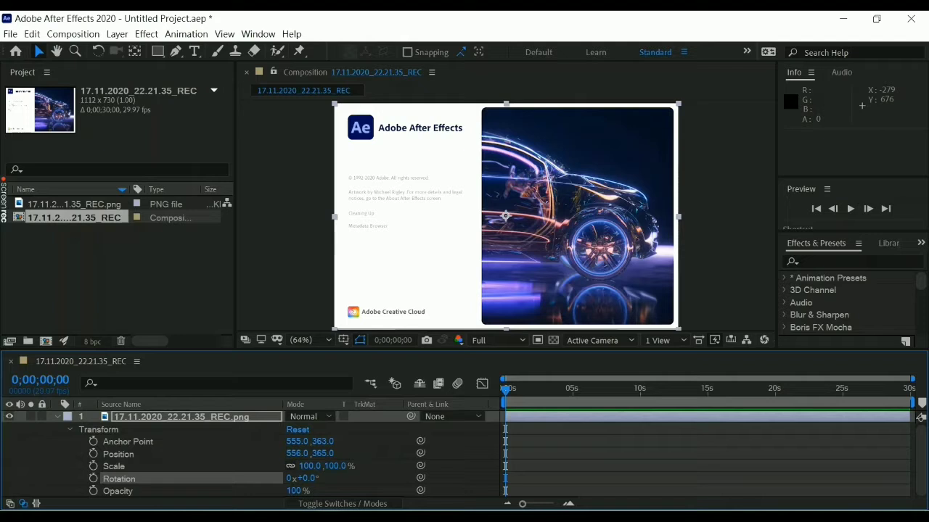
click(56, 418)
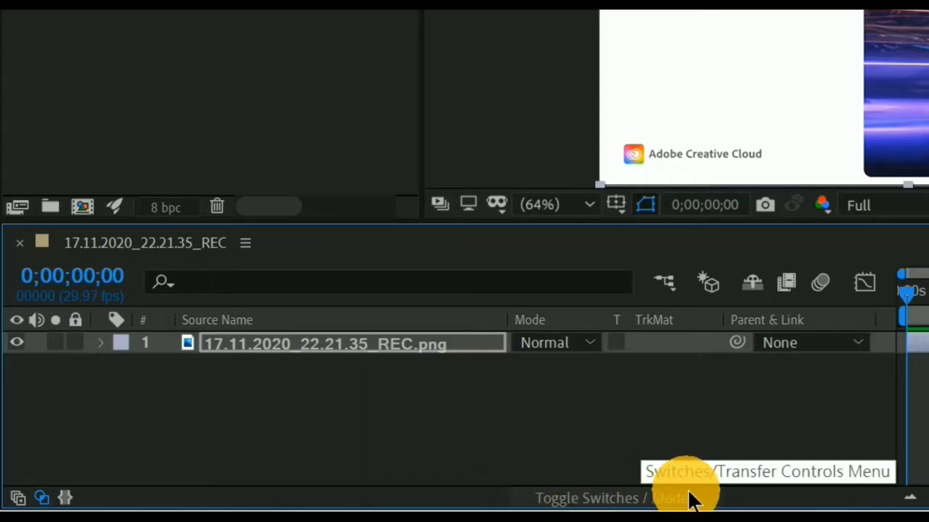
Step: Enable 3D on the image layer and move it to position 556, 371.3, 0
click(627, 499)
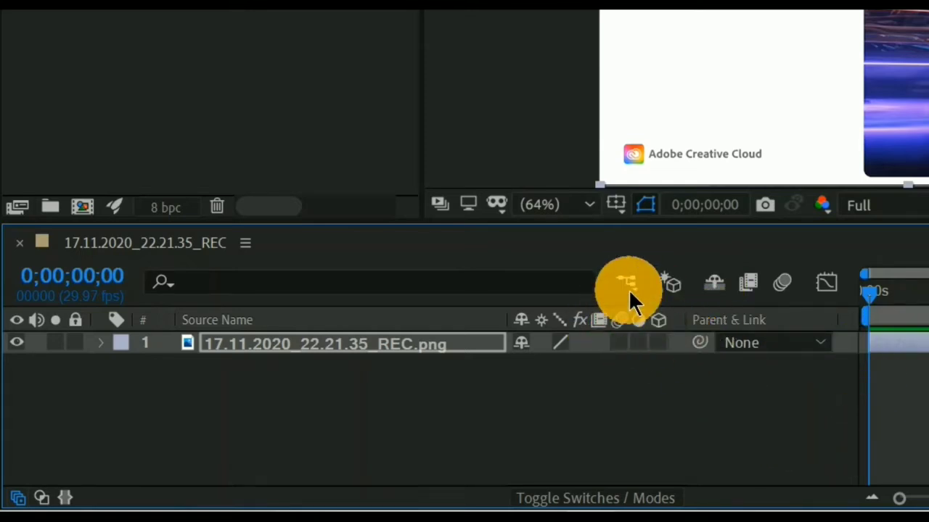
click(658, 342)
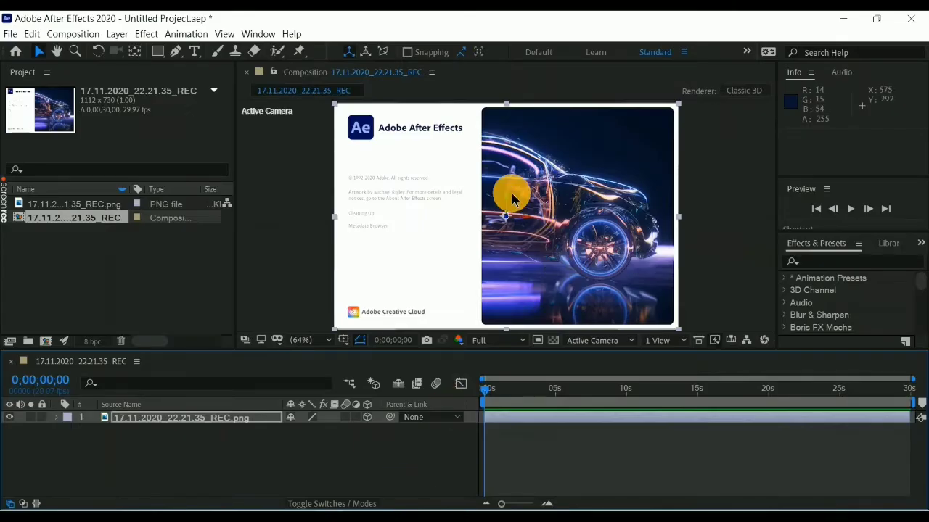
drag(508, 202, 503, 209)
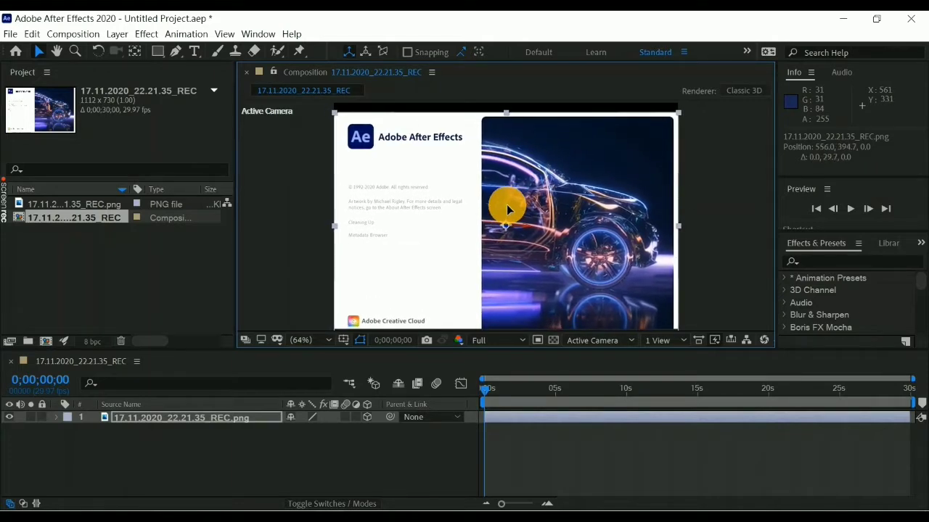
drag(502, 204, 520, 221)
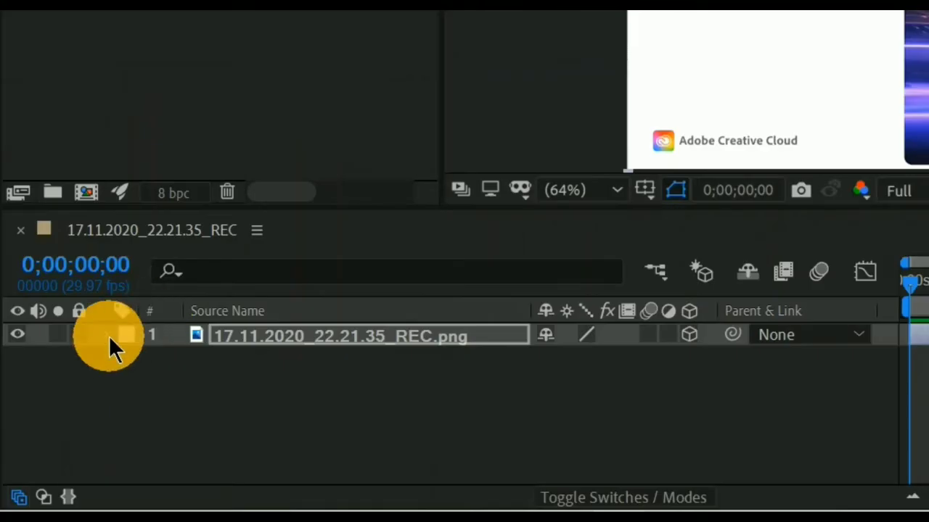
Step: Turn the image layer 49° around its Y axis and scale it to 76%
click(109, 336)
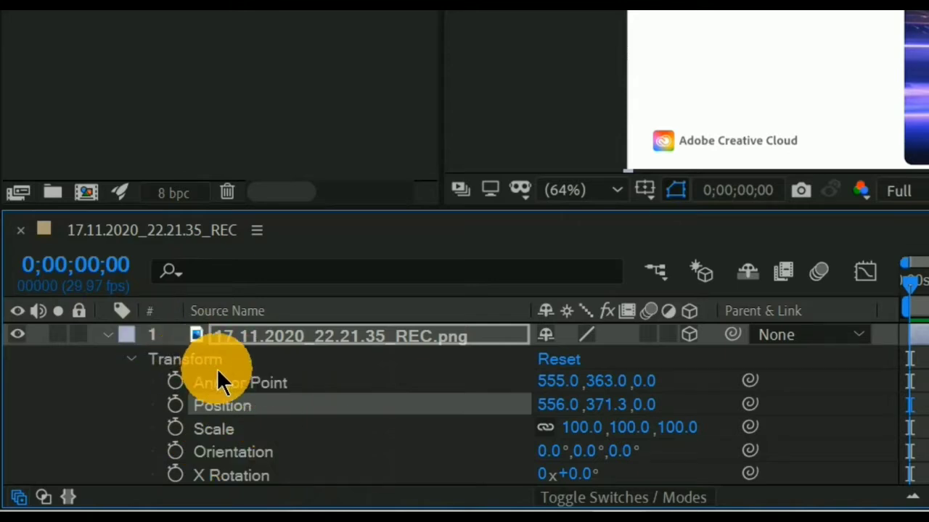
scroll(264, 406, down, 3)
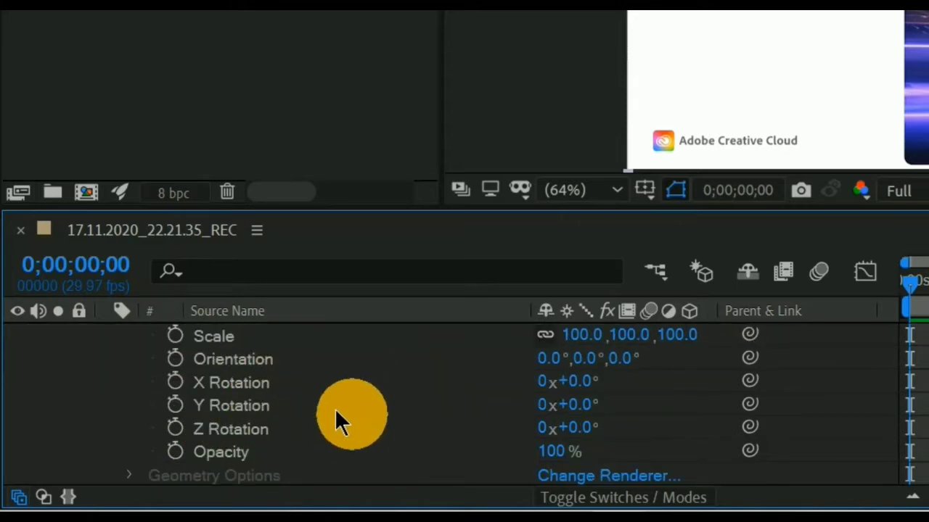
click(211, 383)
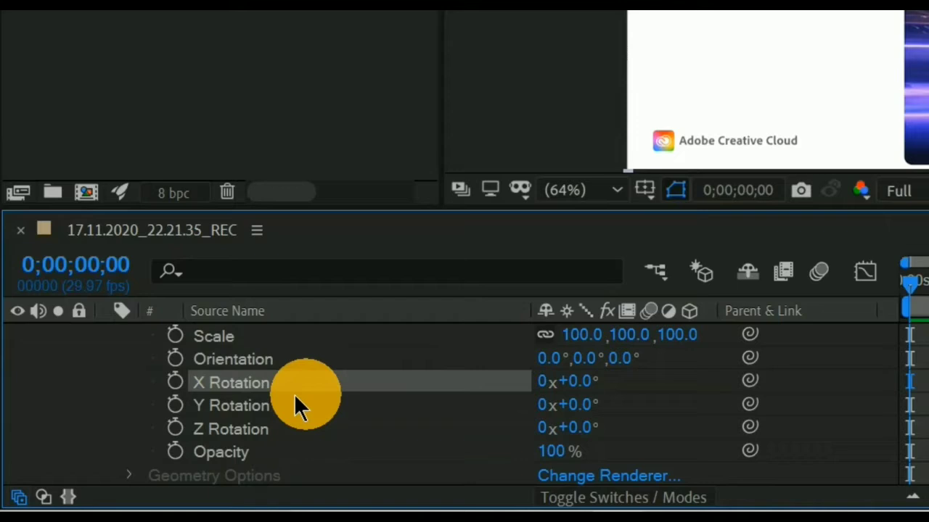
click(251, 405)
click(218, 429)
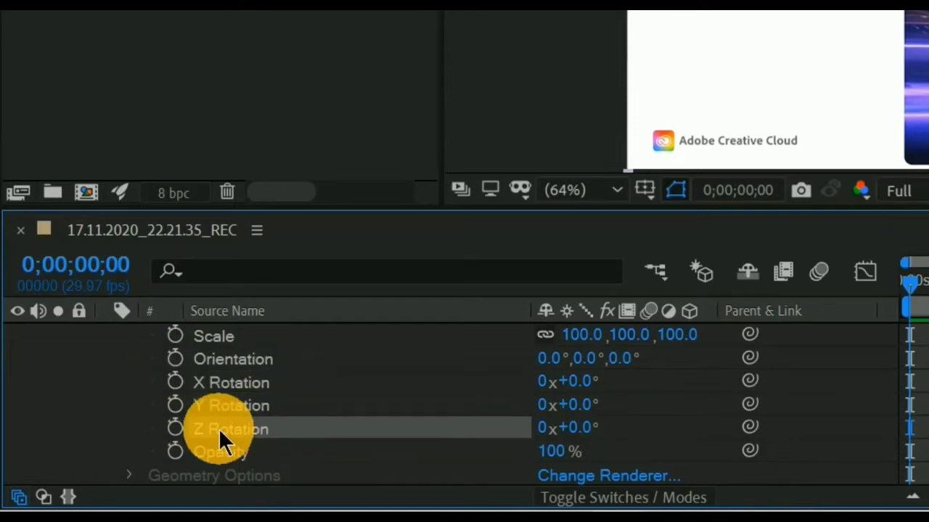
click(409, 397)
drag(309, 458, 348, 457)
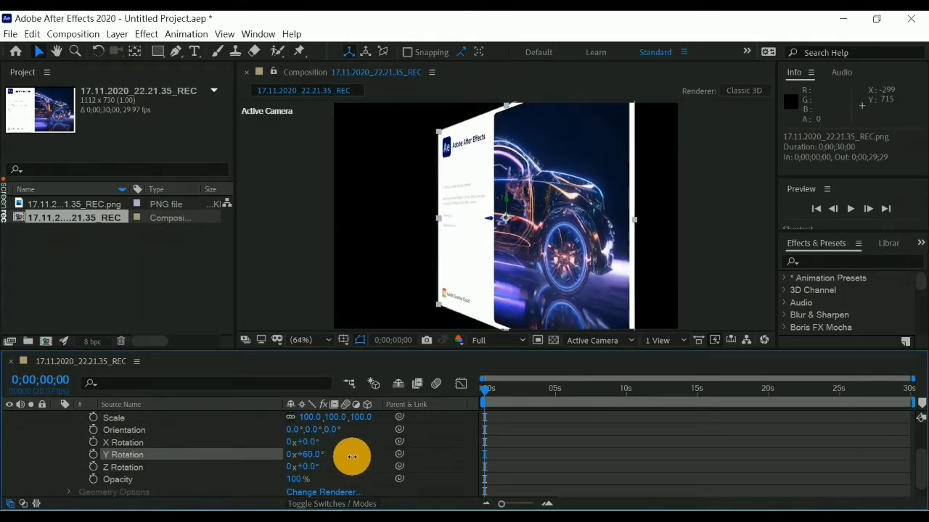
mouse_move(351, 458)
mouse_down()
mouse_move(259, 469)
mouse_move(201, 491)
mouse_move(210, 491)
mouse_up()
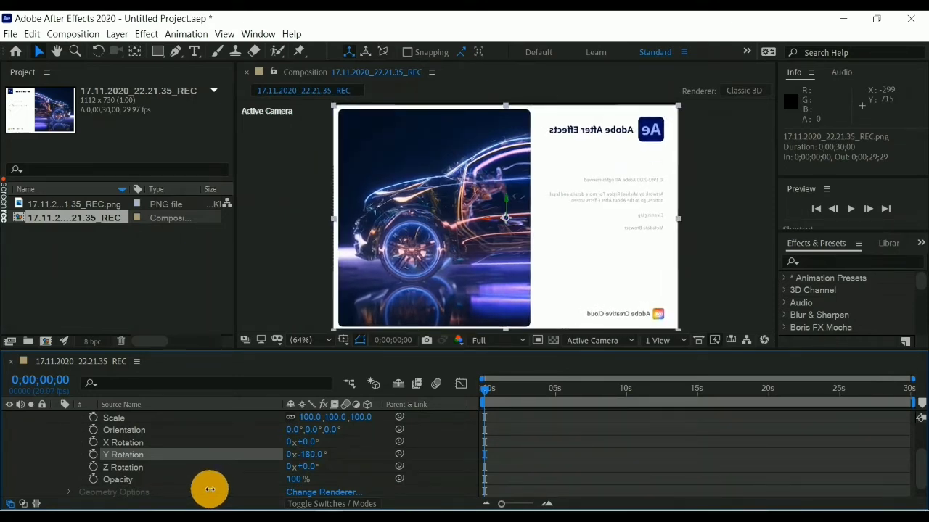
mouse_move(210, 490)
mouse_down()
mouse_move(257, 479)
mouse_move(363, 502)
mouse_up()
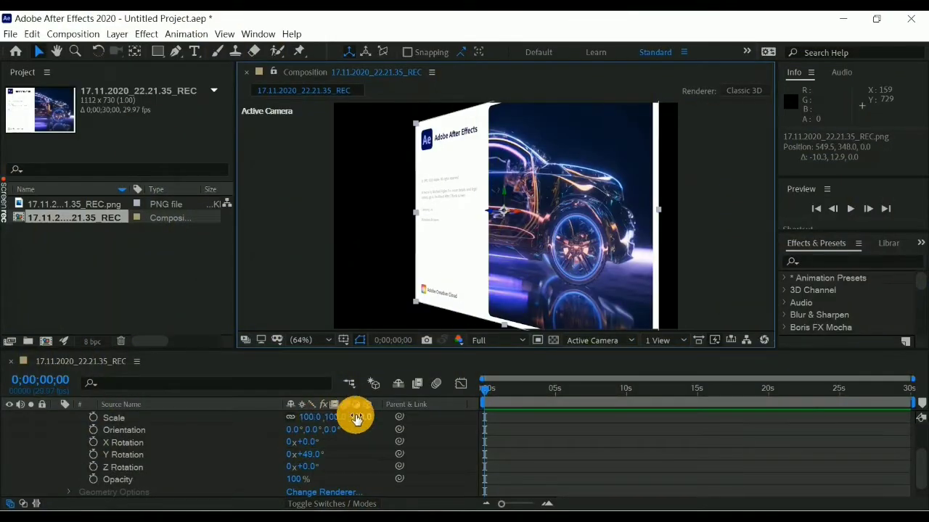
mouse_move(356, 417)
mouse_down()
mouse_move(323, 418)
mouse_move(340, 417)
mouse_up()
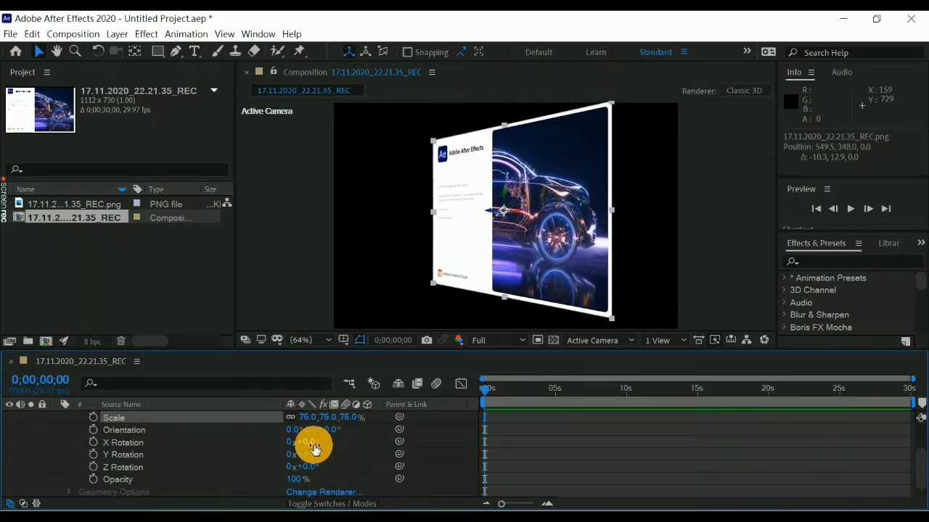
Step: Tilt the image layer on its X axis, spin it on Z, then select both project items
drag(310, 446, 283, 433)
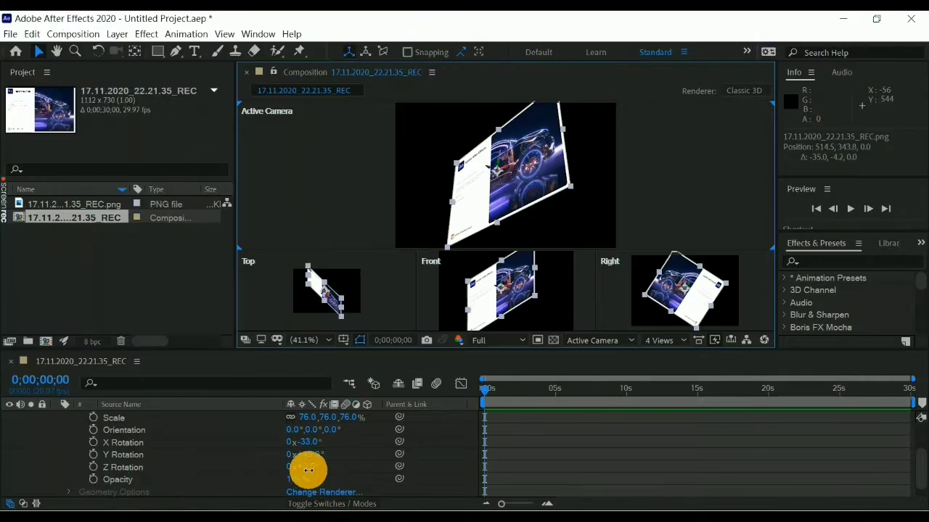
mouse_move(308, 470)
mouse_down()
mouse_move(353, 477)
mouse_move(334, 479)
mouse_up()
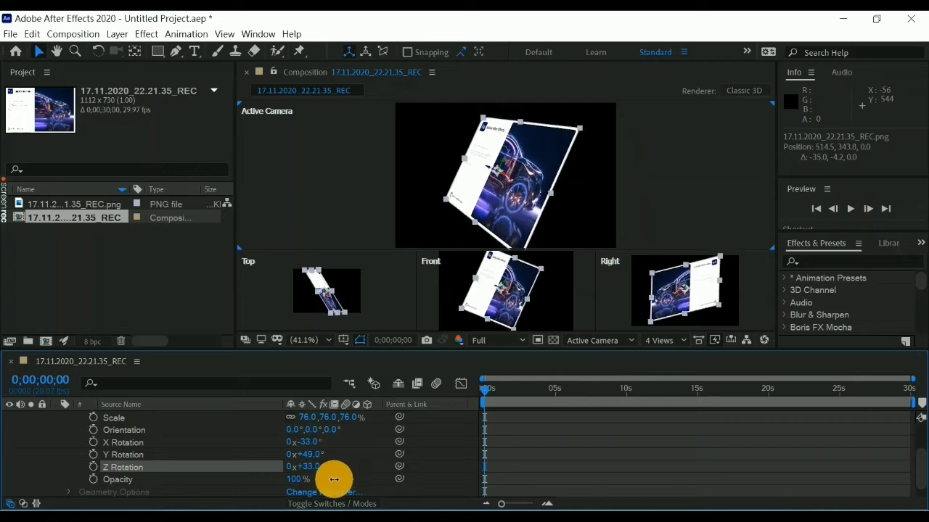
click(740, 192)
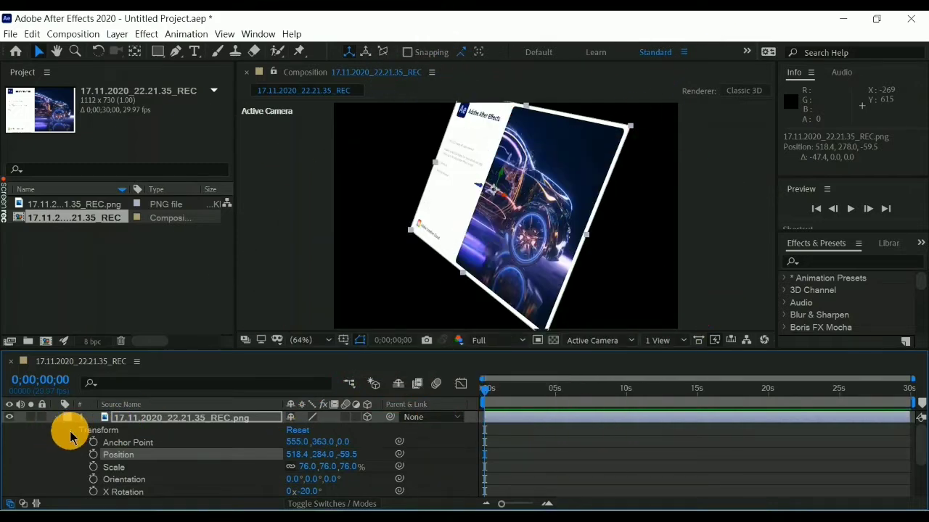
click(72, 432)
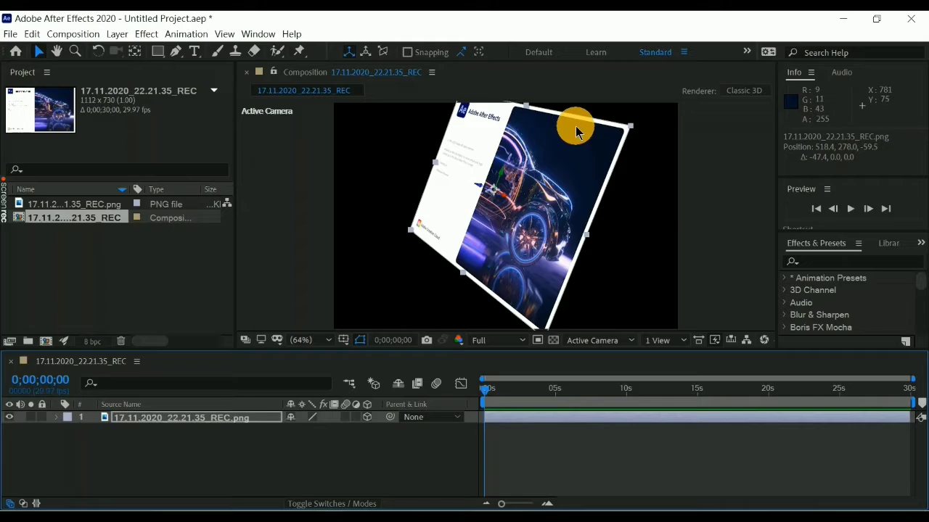
drag(140, 233, 91, 211)
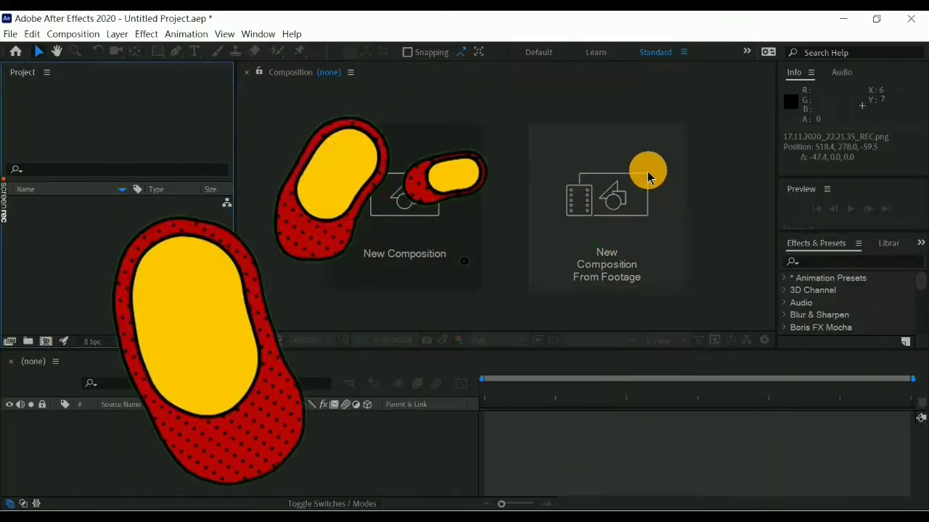
Step: Build a new composition from the Doctor Strange portal MP4 footage
click(591, 203)
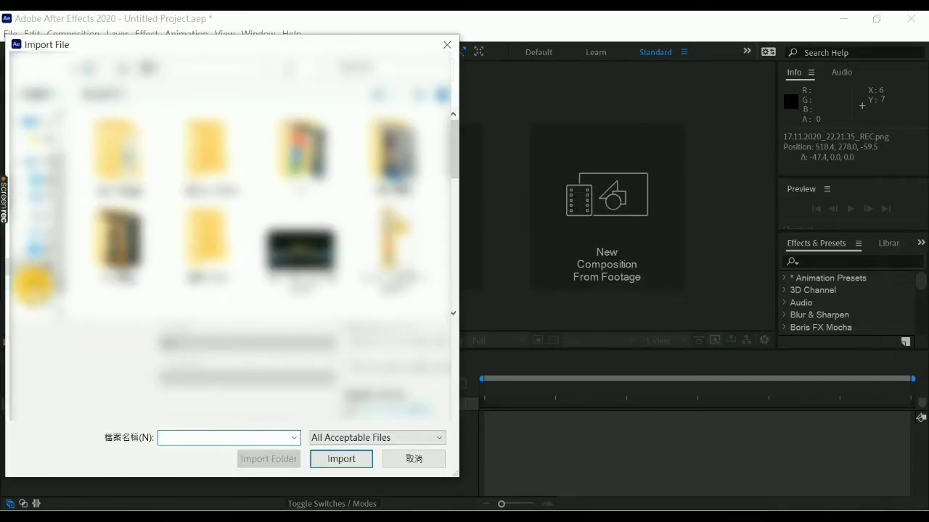
click(30, 276)
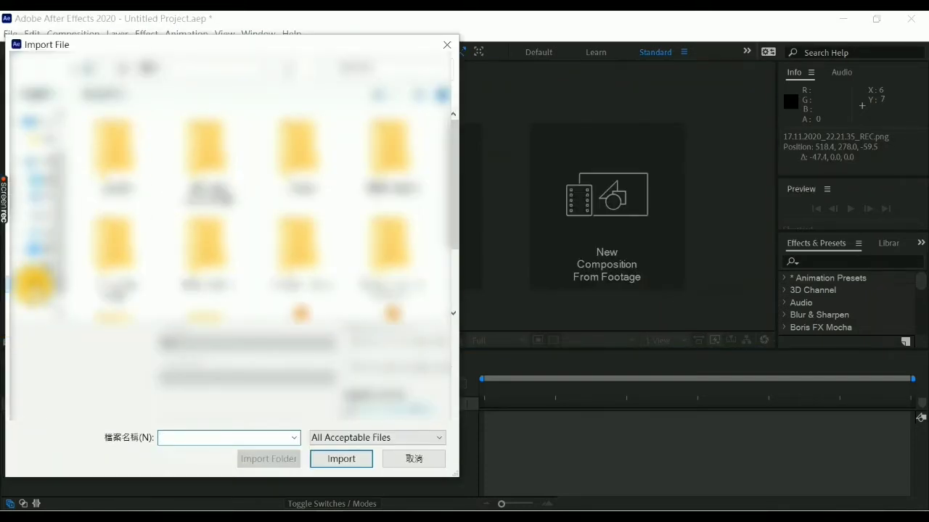
double_click(114, 169)
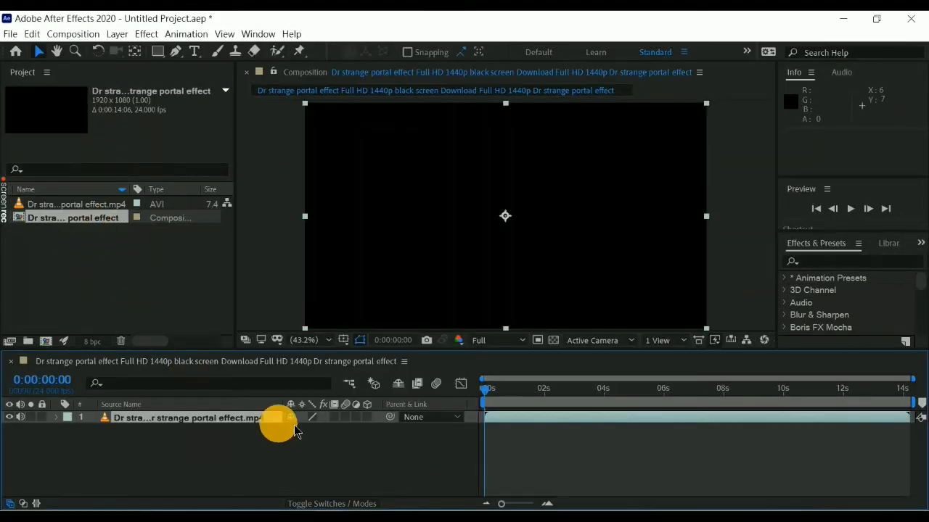
Step: Preview the portal animation, then make the portal video layer 3D
click(850, 206)
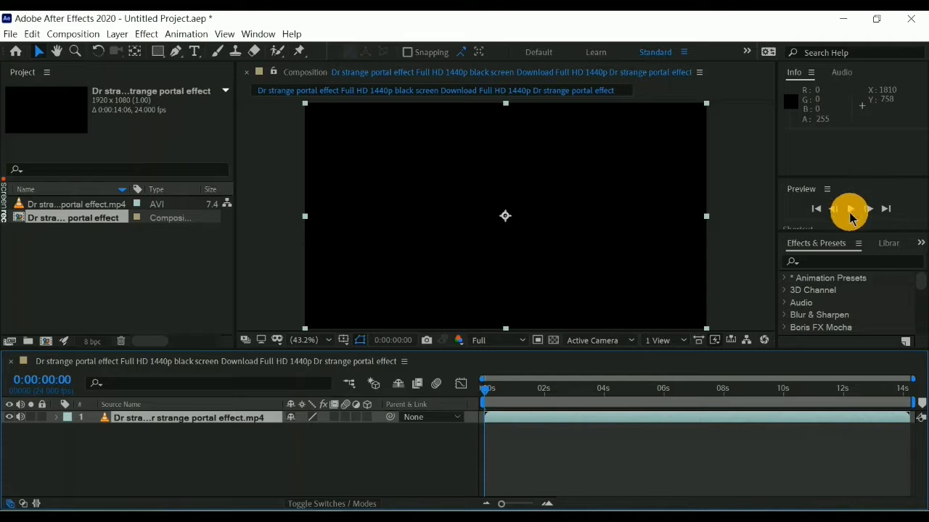
click(854, 218)
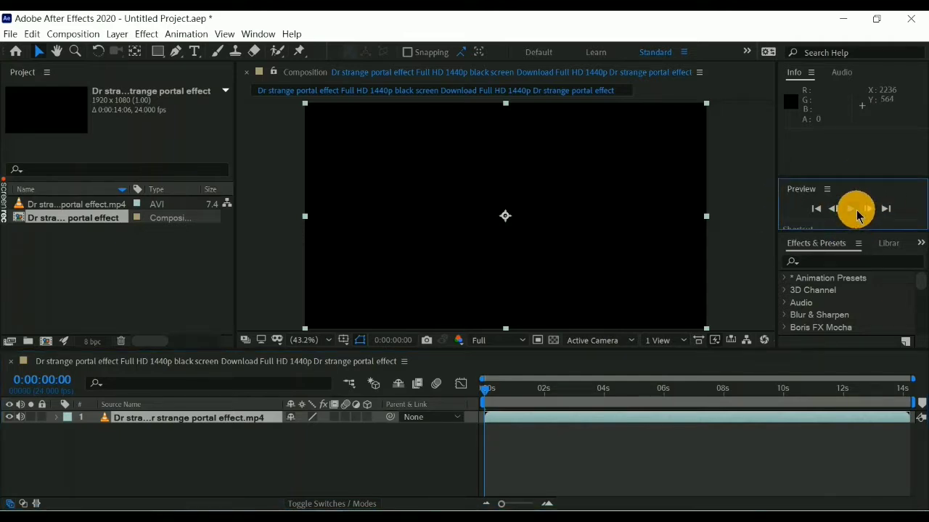
key(space)
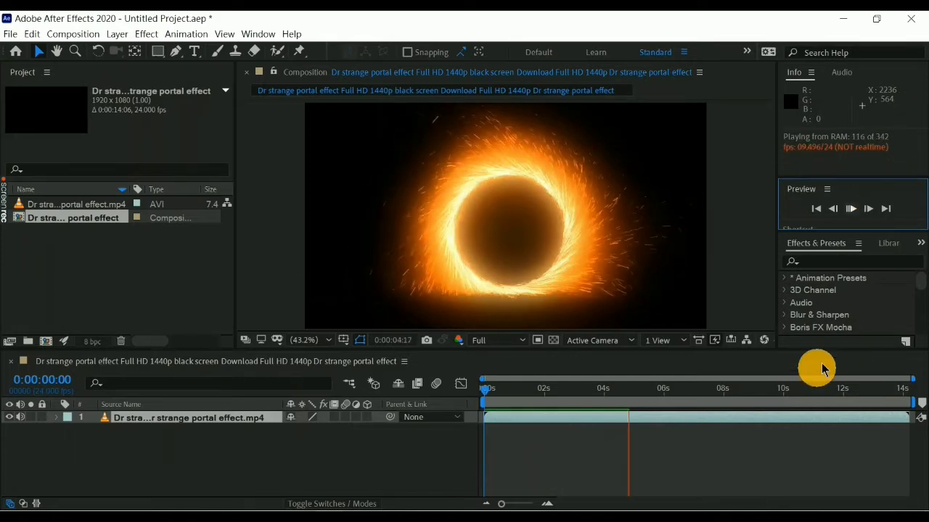
click(849, 209)
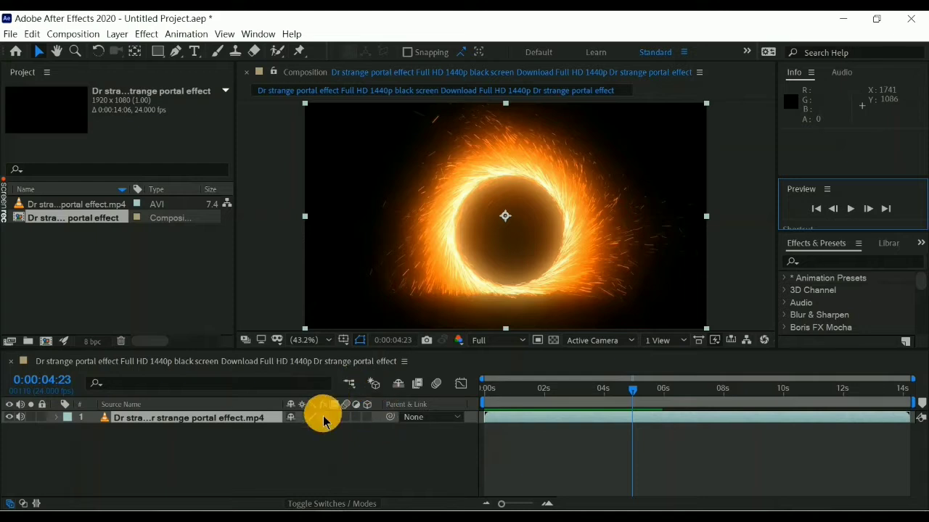
click(367, 418)
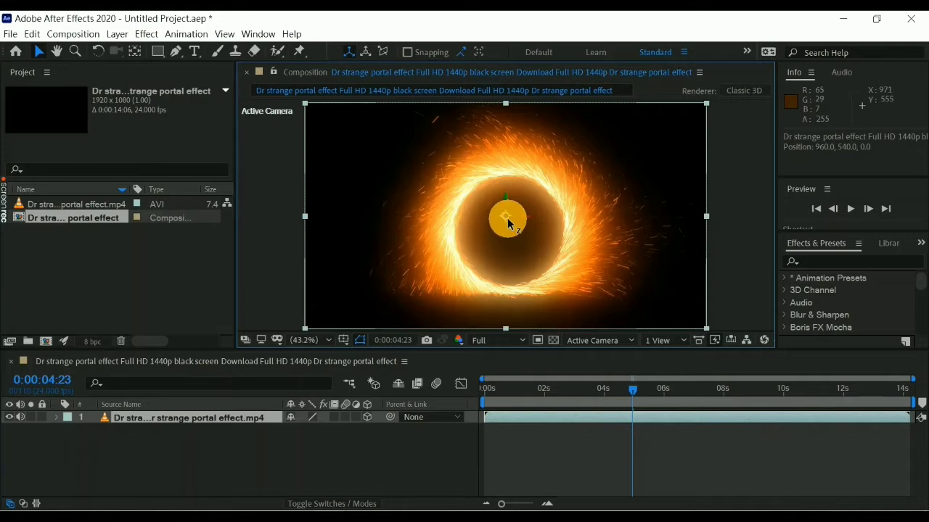
Step: Rotate the portal layer to X Rotation -13° and Y Rotation 60°
click(57, 423)
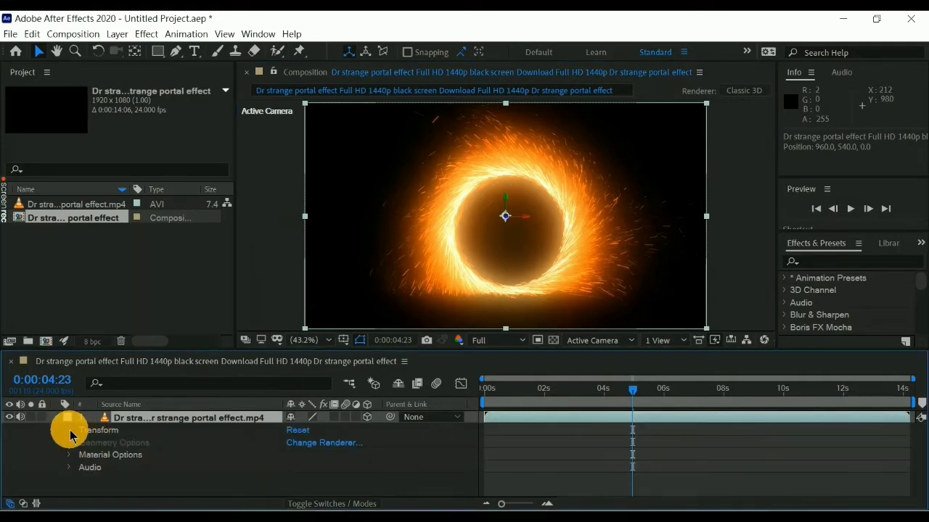
click(70, 434)
scroll(307, 467, down, 2)
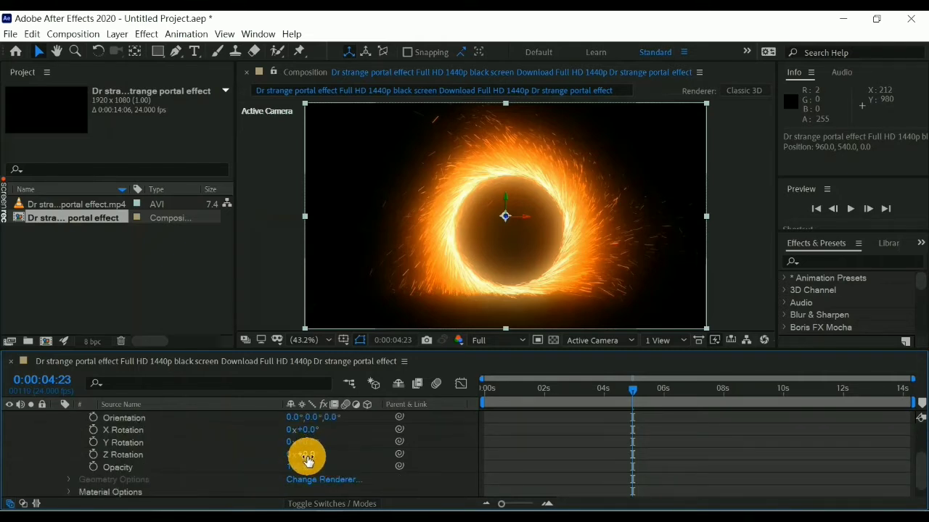
mouse_move(308, 459)
mouse_down()
mouse_move(331, 452)
mouse_move(299, 458)
mouse_move(326, 439)
mouse_move(353, 441)
mouse_move(300, 430)
mouse_up()
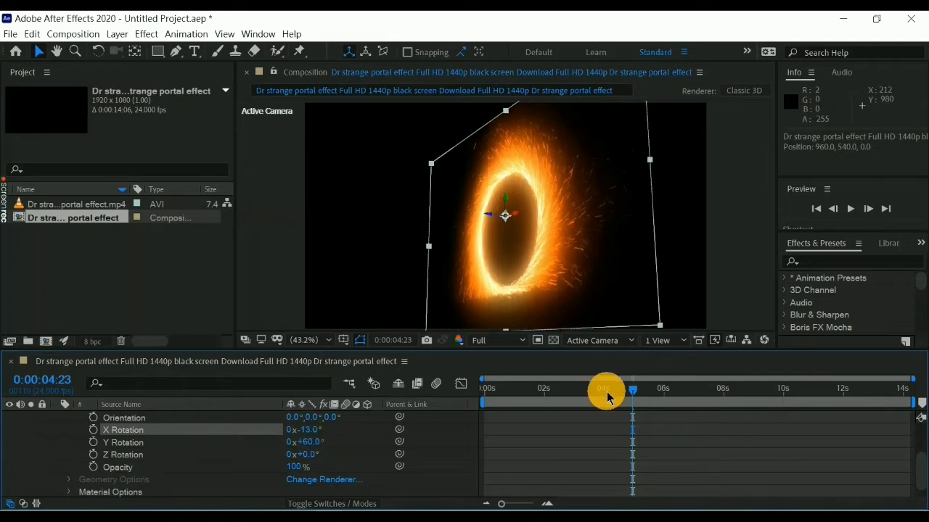
Step: Preview the rotated portal animation from the start
drag(629, 397, 479, 390)
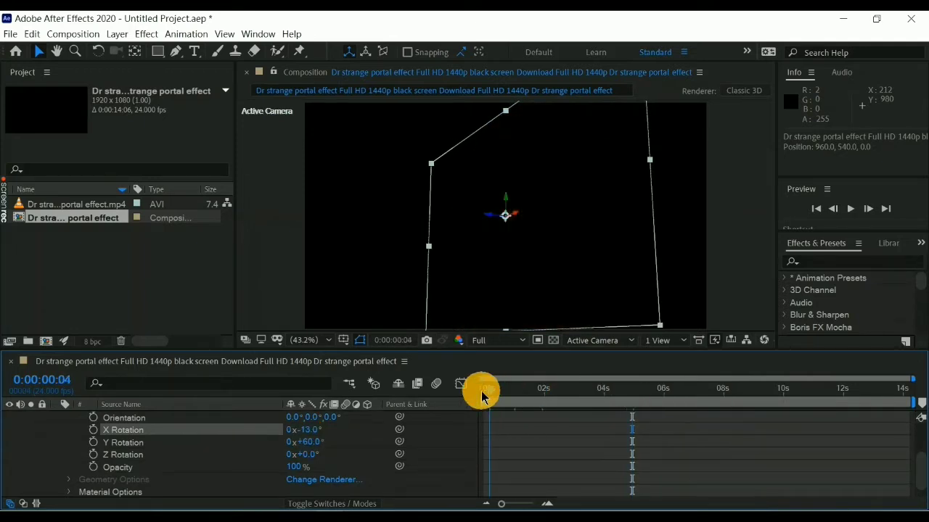
click(848, 215)
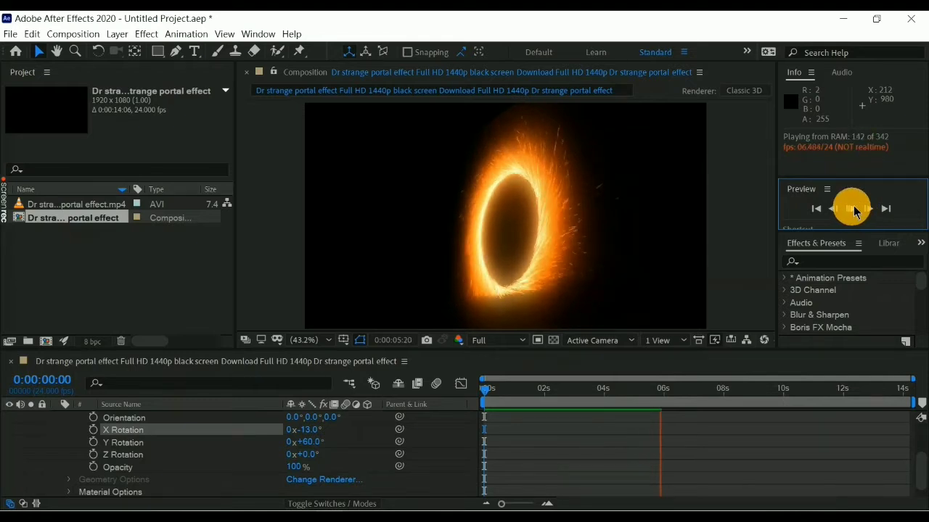
click(851, 209)
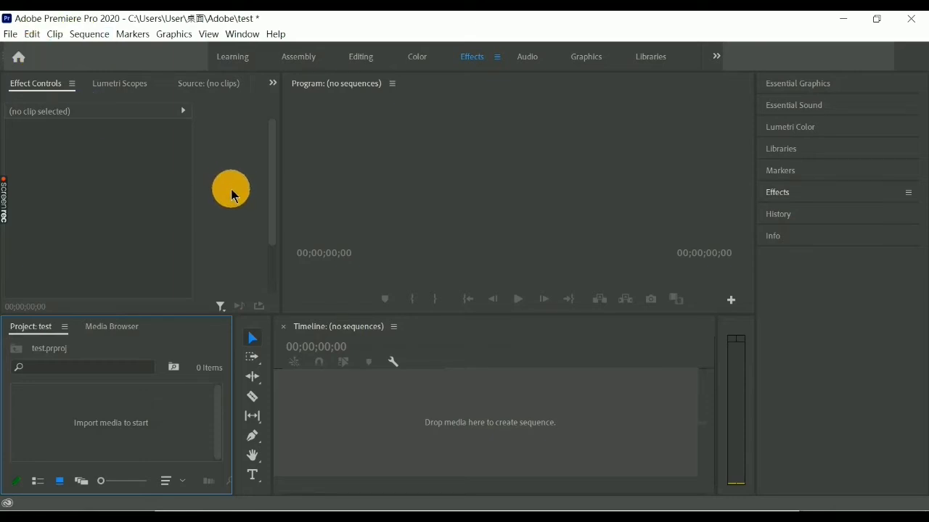
Step: Import the RTFR Studio logo image into the Premiere Pro project
double_click(134, 421)
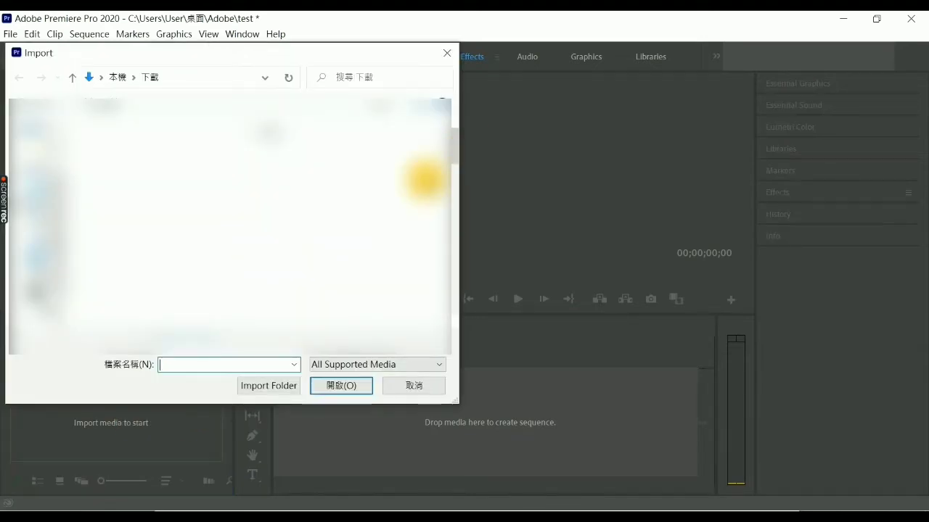
drag(454, 152, 451, 234)
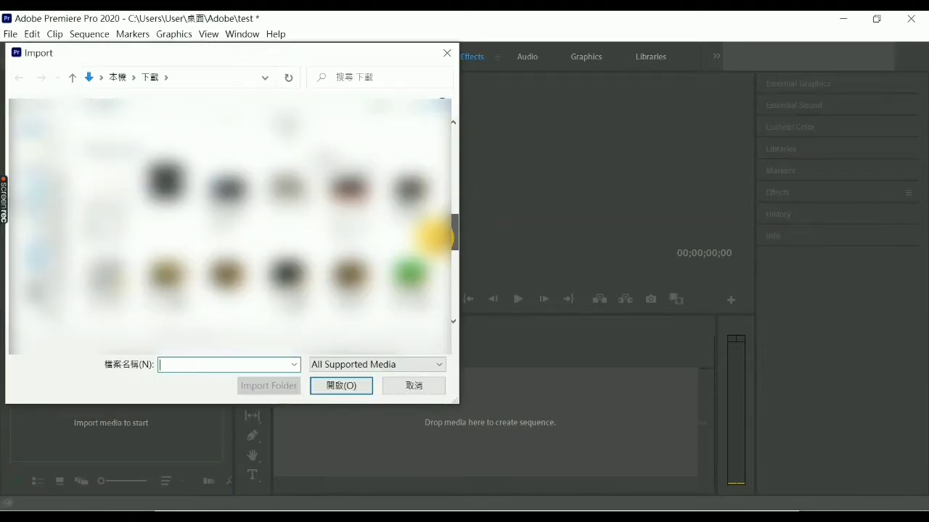
double_click(98, 183)
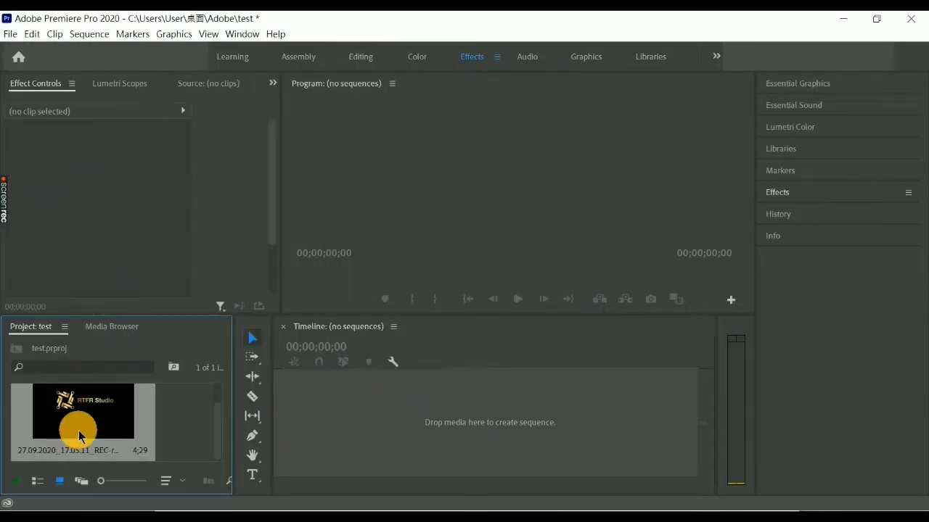
Step: Create a sequence from the RTFR Studio logo clip and play it from the start
click(84, 399)
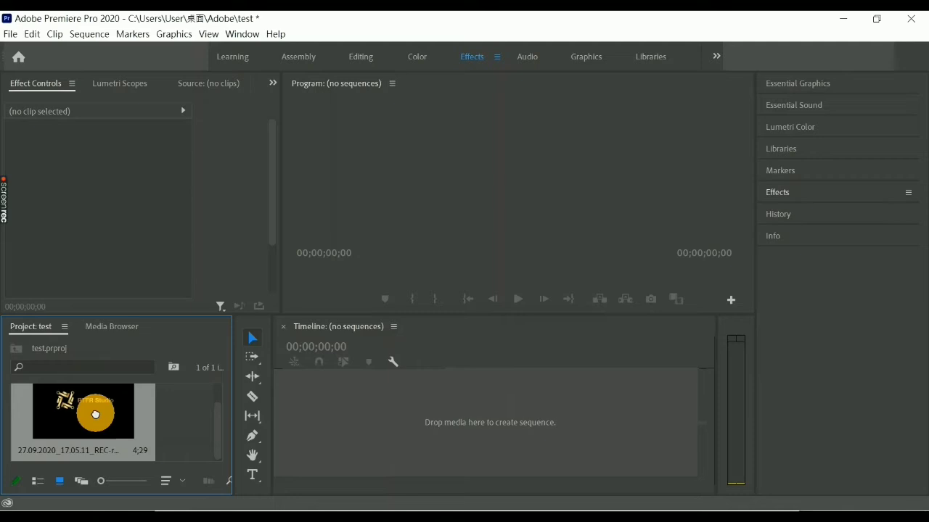
drag(303, 391, 411, 427)
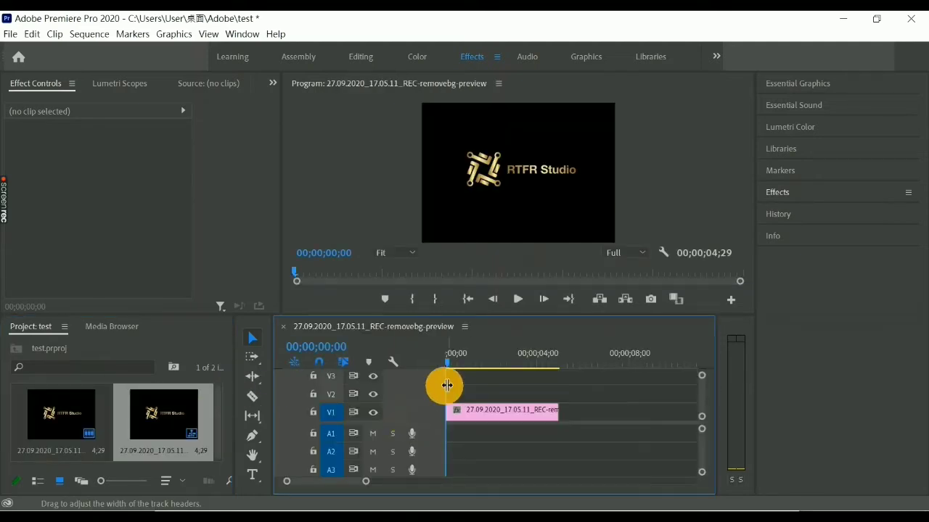
click(495, 351)
drag(494, 346, 411, 349)
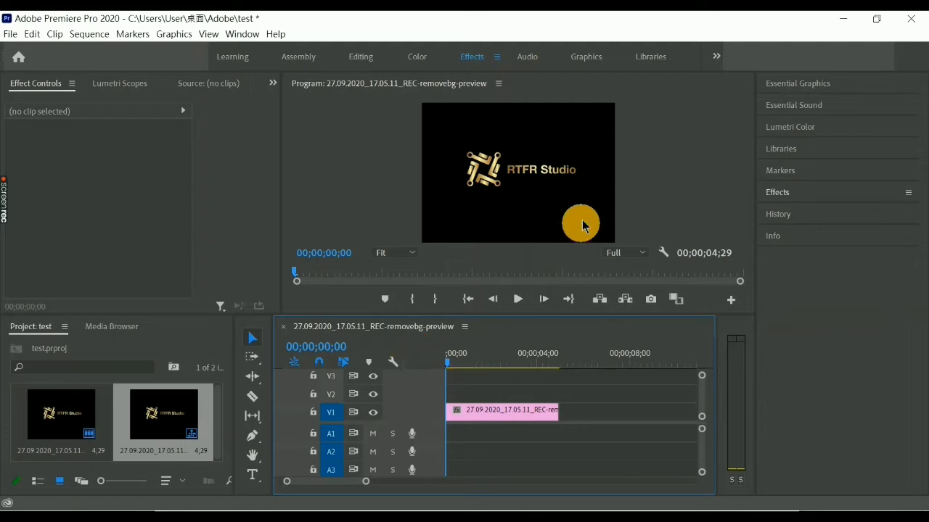
key(space)
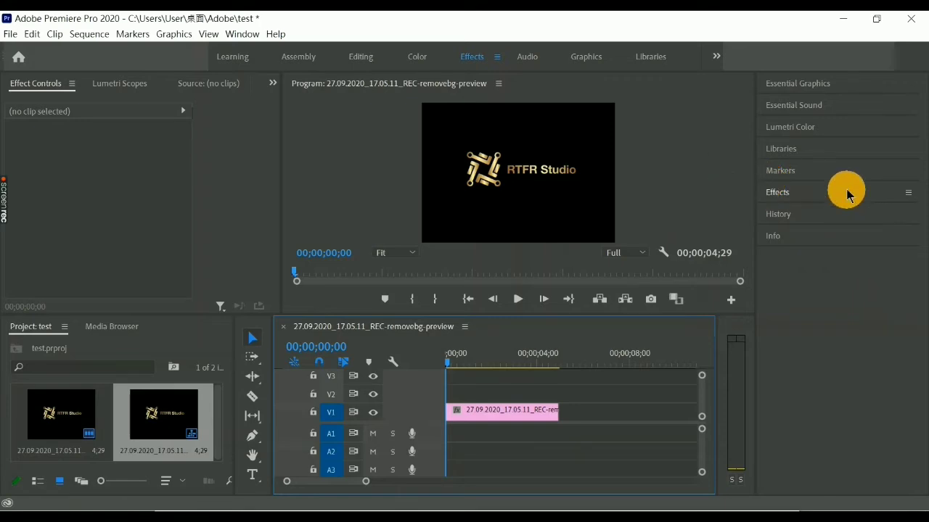
Step: Search the Effects panel for 'Basic 3d' and drag the Basic 3D effect onto the logo clip
click(786, 194)
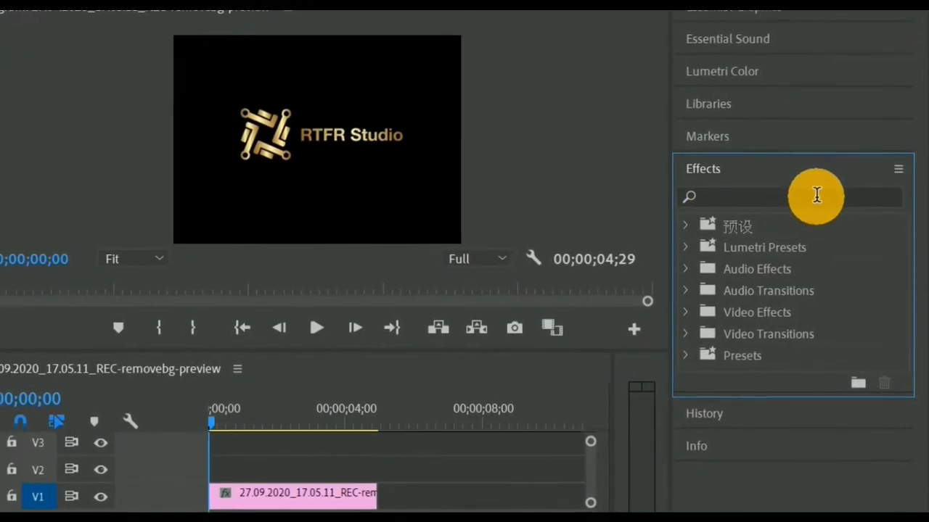
click(814, 193)
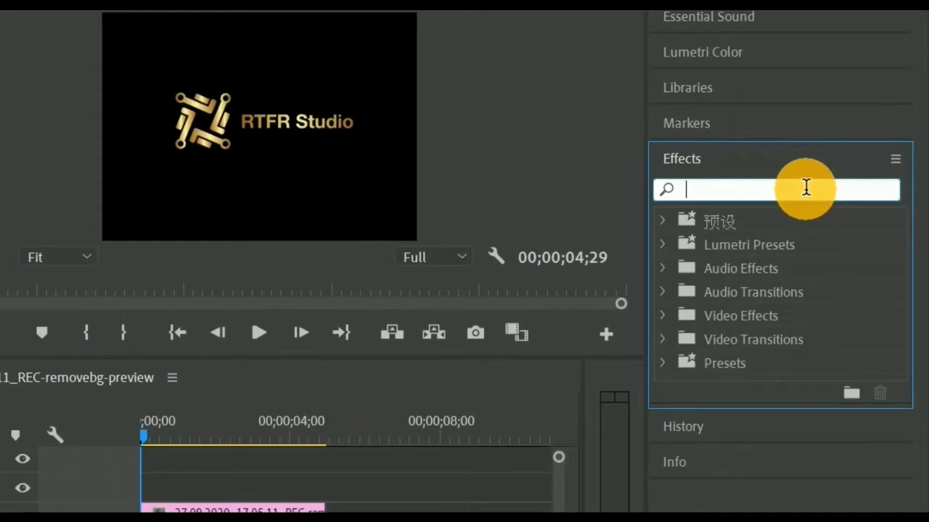
text(Ba)
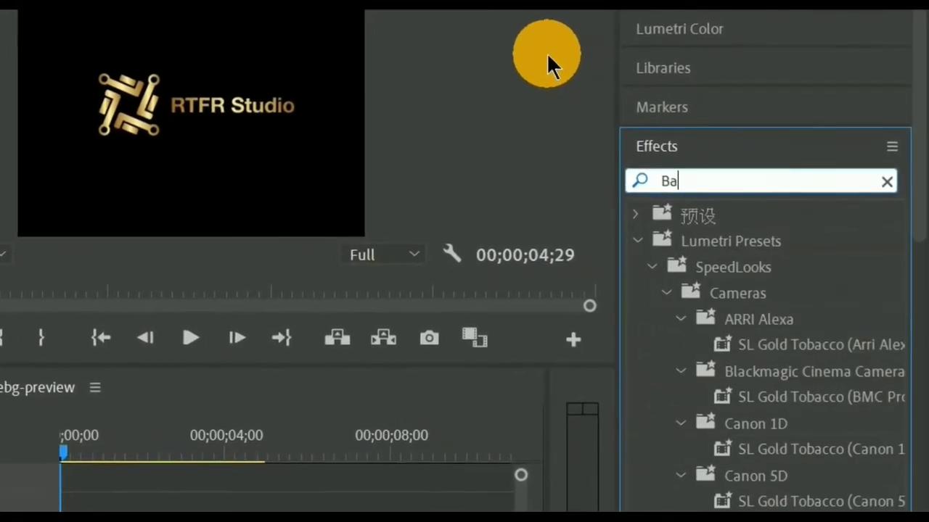
text(s)
text(i)
text(c)
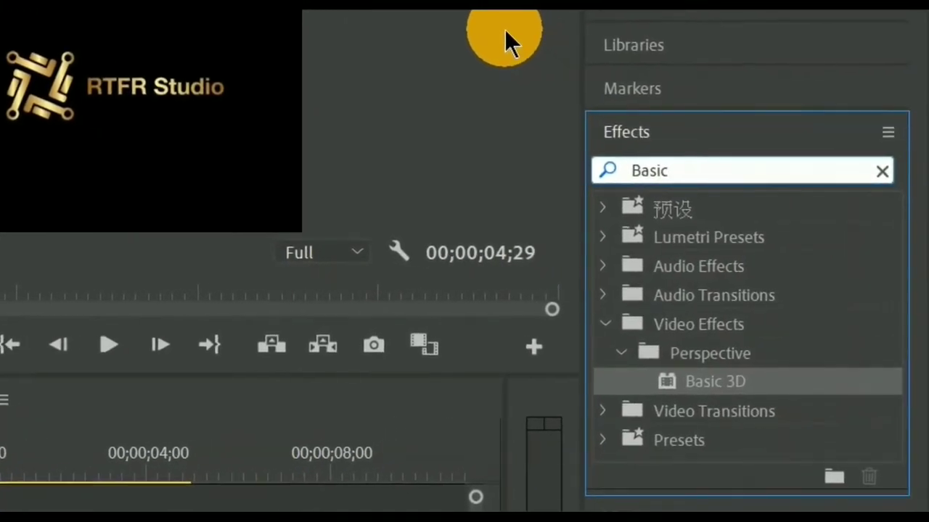
text( 3)
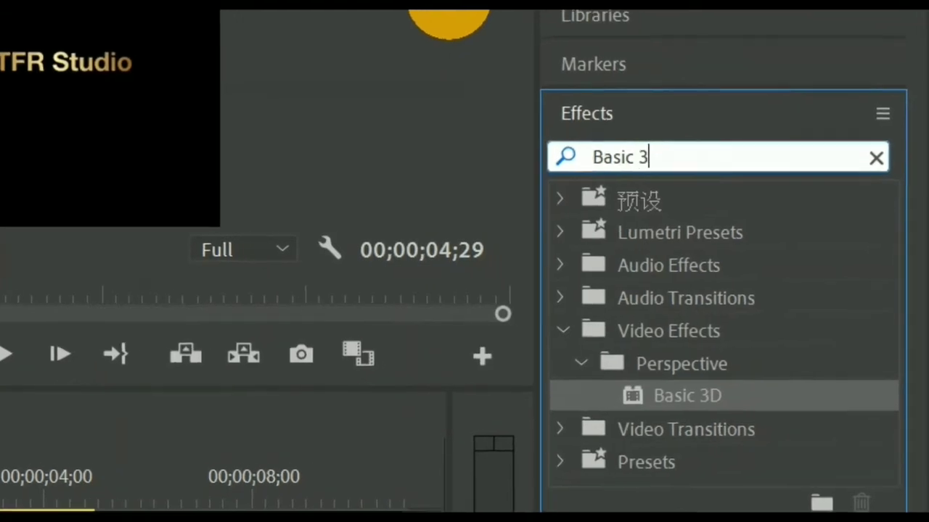
text(d)
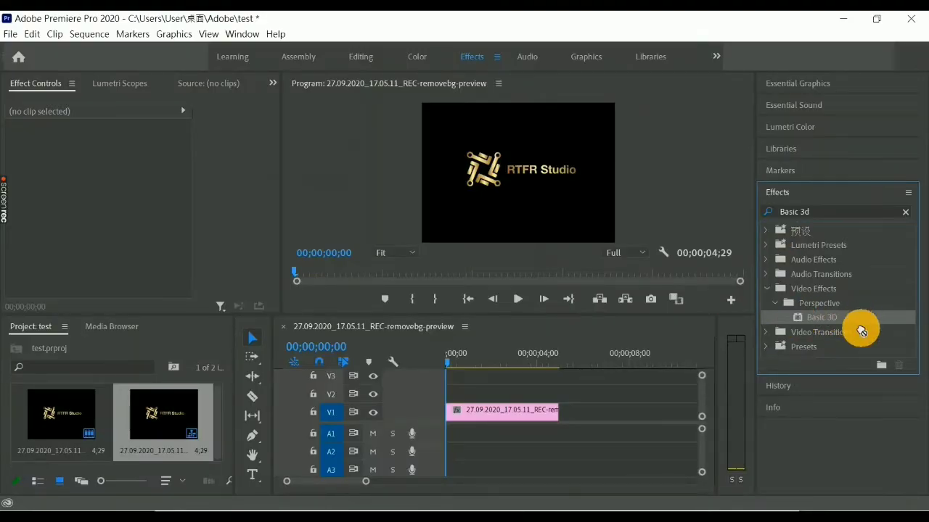
drag(834, 354, 764, 362)
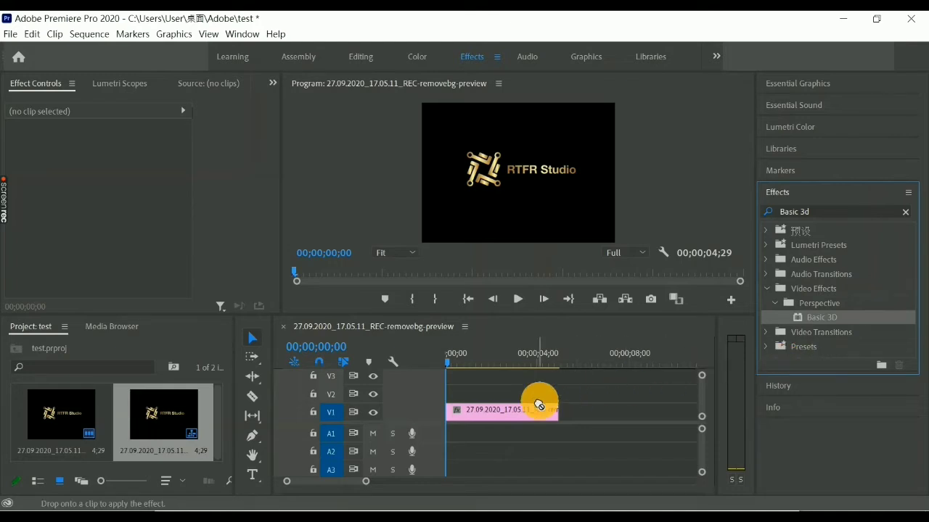
Step: Drop Basic 3D onto the logo clip and bring its settings into view in Effect Controls
drag(513, 417, 514, 421)
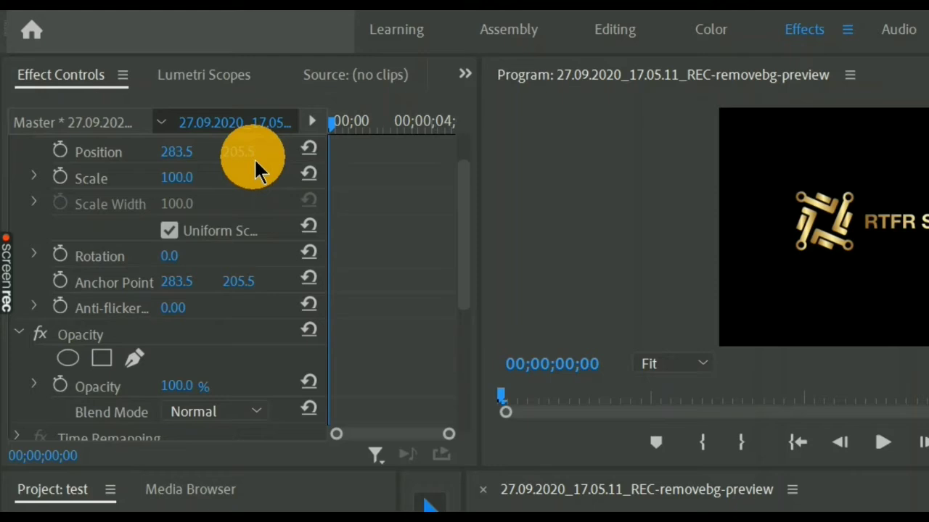
scroll(255, 163, down, 3)
scroll(243, 182, down, 1)
scroll(230, 197, down, 1)
scroll(229, 201, down, 2)
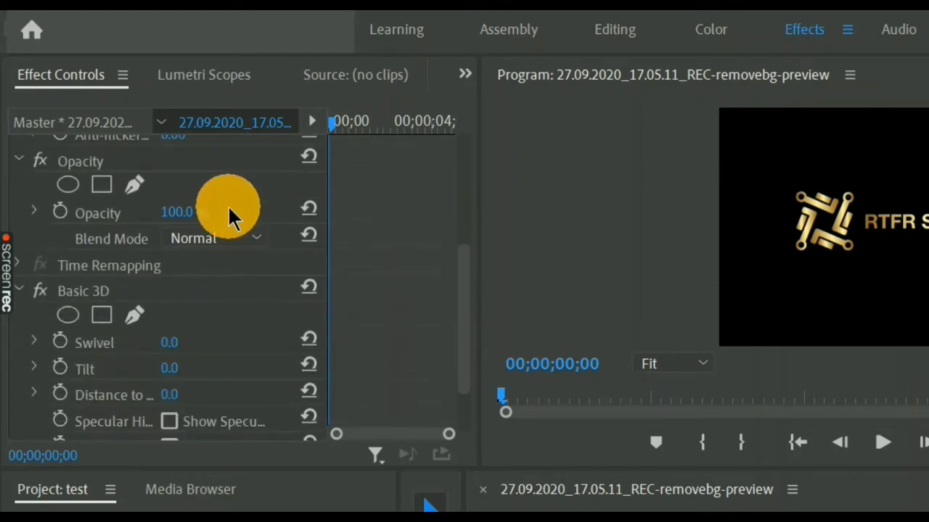
scroll(229, 210, down, 2)
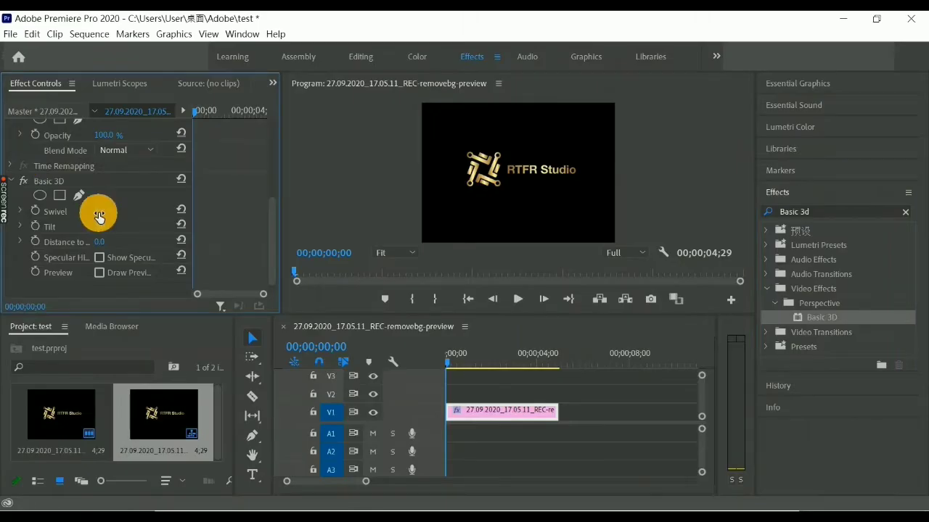
Step: Set the logo's Basic 3D swivel to -39°, tilt to -30° and distance to image to -24
mouse_move(114, 215)
mouse_down()
mouse_move(150, 217)
mouse_move(87, 227)
mouse_up()
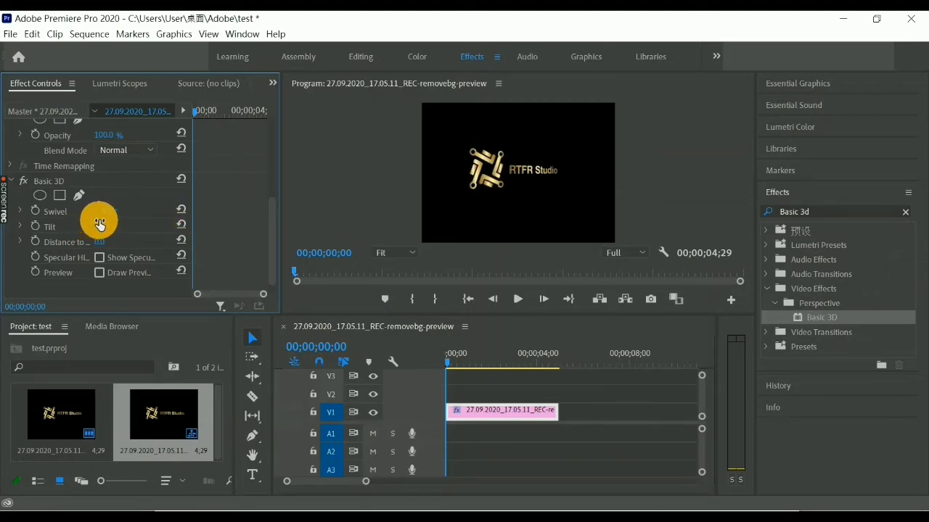
mouse_move(94, 222)
mouse_down()
mouse_move(161, 231)
mouse_move(119, 243)
mouse_up()
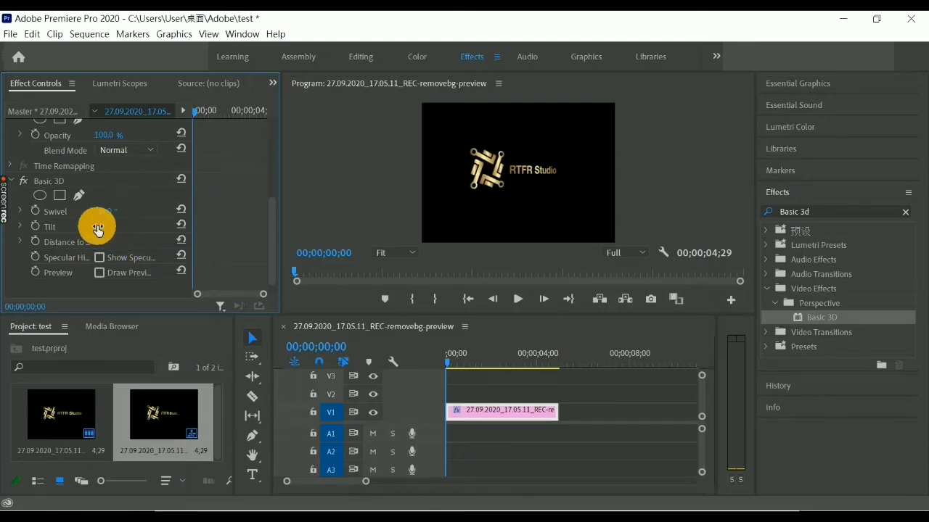
drag(151, 226, 85, 219)
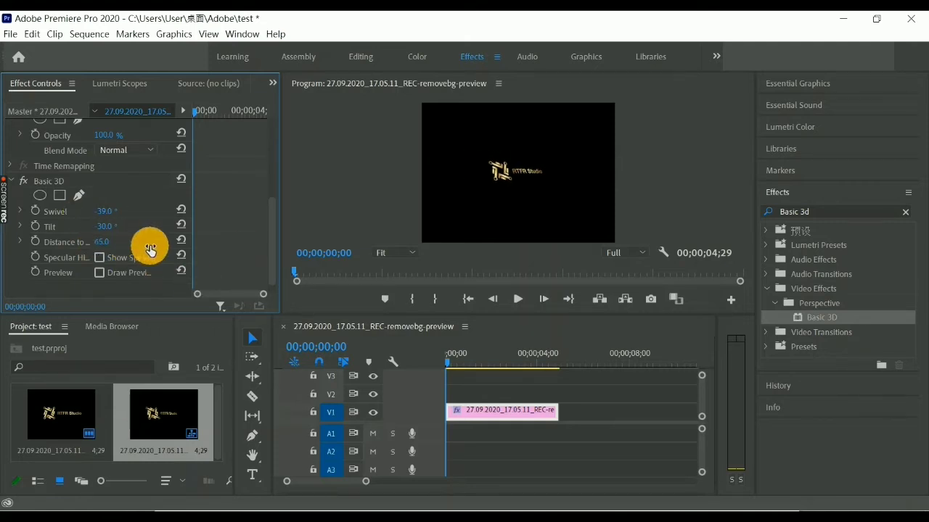
drag(107, 257, 77, 253)
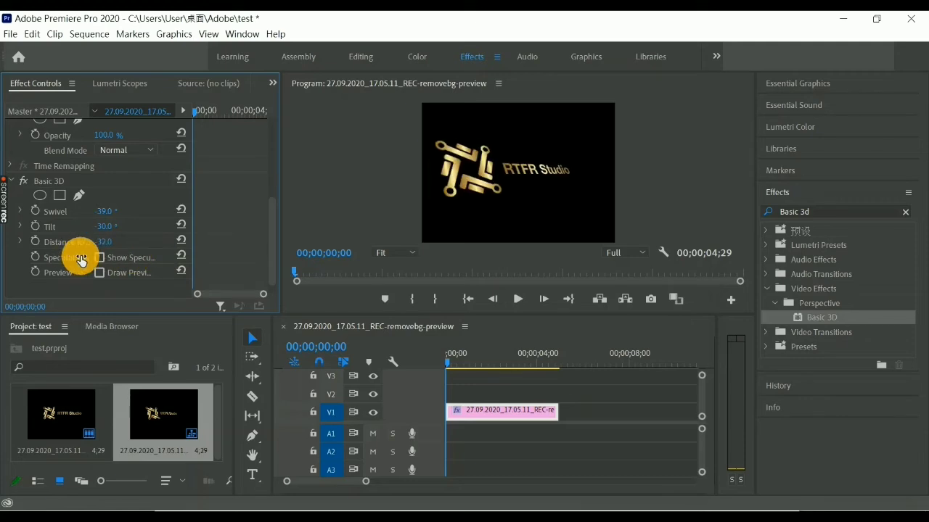
click(495, 174)
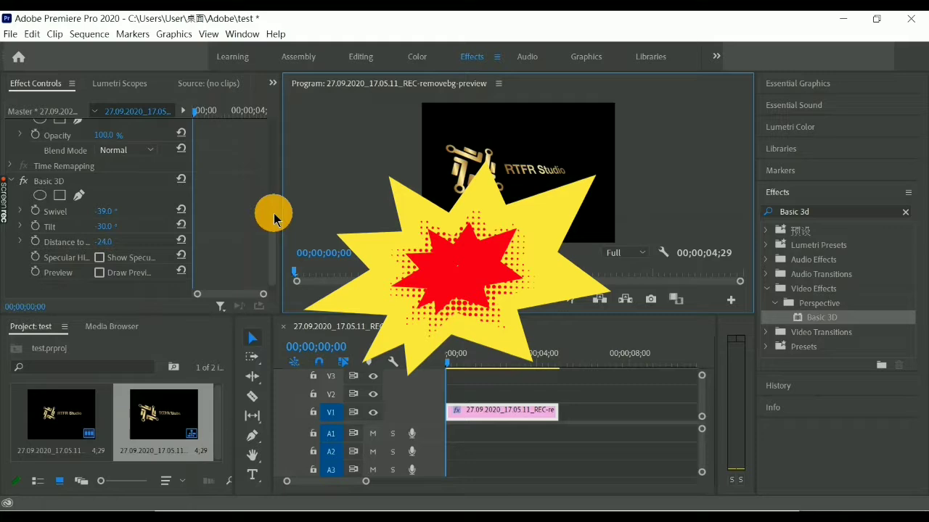
Step: Nudge the logo's Basic 3D tilt by about one degree
drag(108, 226, 102, 227)
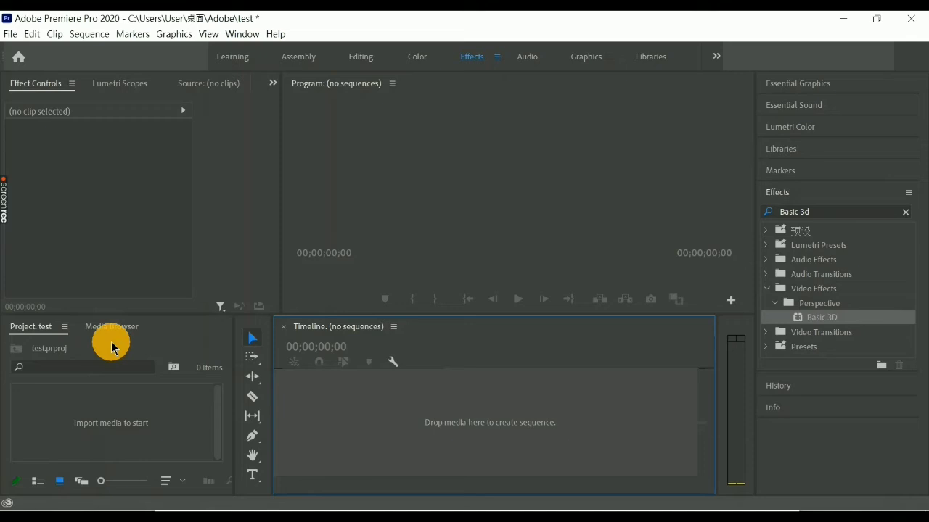
Step: Clear the 'Basic 3d' effect search and collapse the Effects library
click(113, 347)
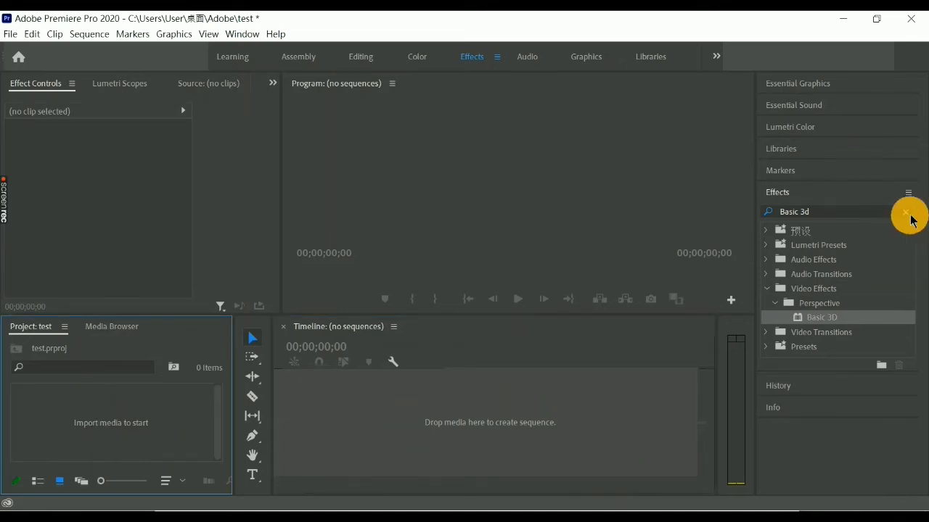
click(905, 214)
click(788, 190)
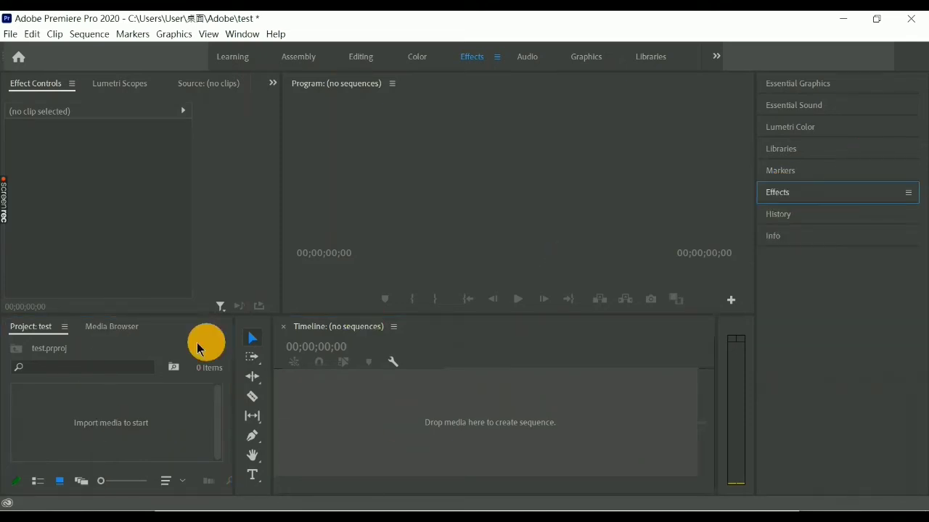
Step: Import the Dr. Strange portal video from the 4K Video Downloader folder into the project
double_click(102, 403)
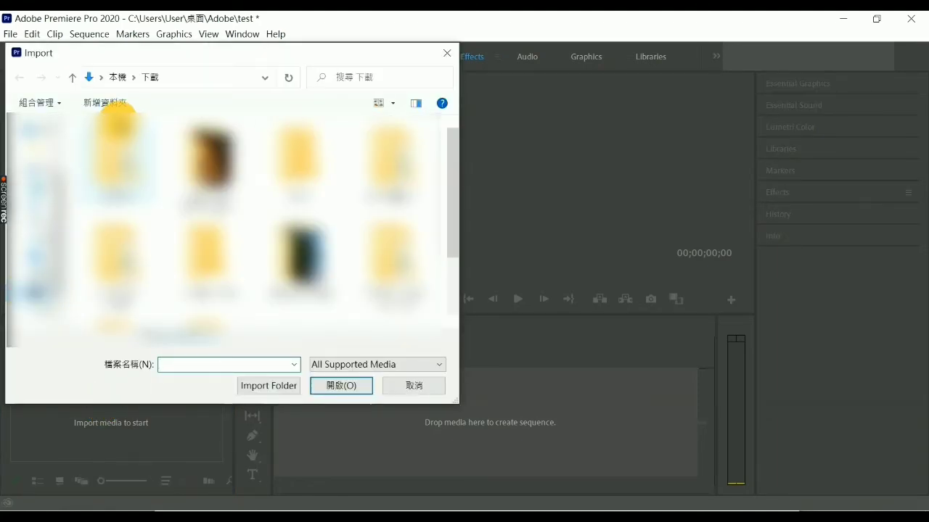
double_click(210, 159)
click(207, 170)
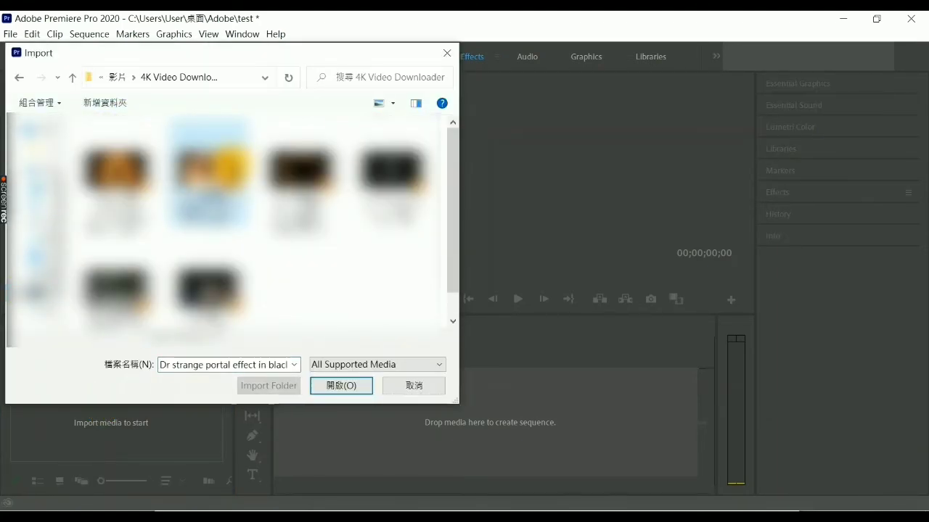
double_click(287, 173)
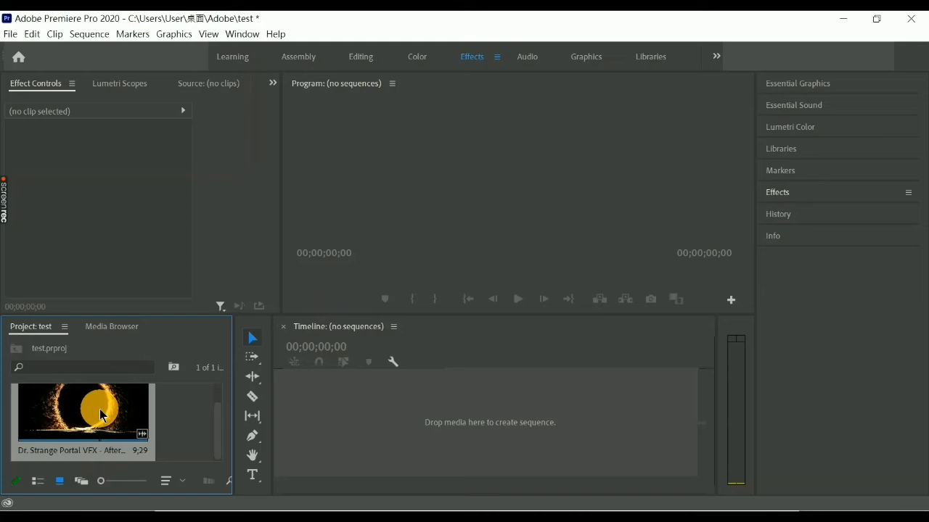
Step: Build a sequence from the Dr. Strange portal clip, play it, and move the playhead back
drag(87, 414, 229, 372)
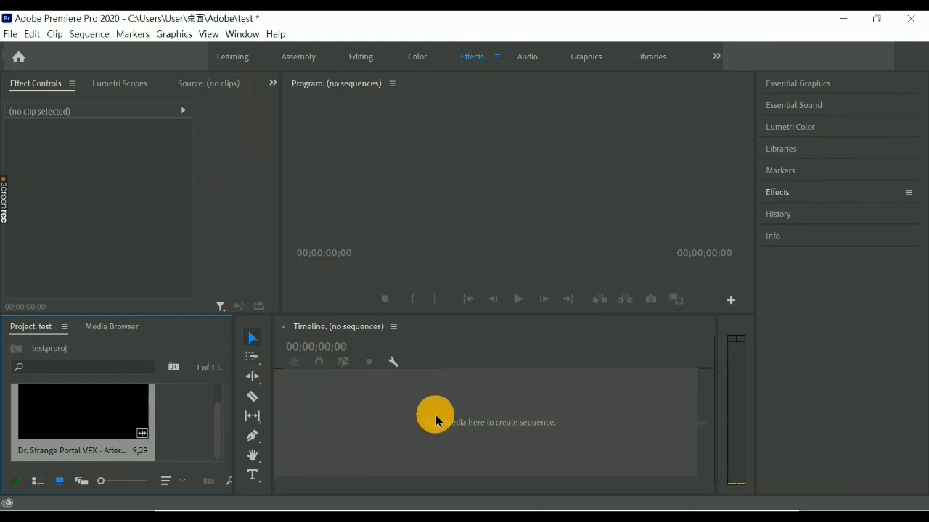
drag(438, 421, 438, 420)
click(517, 299)
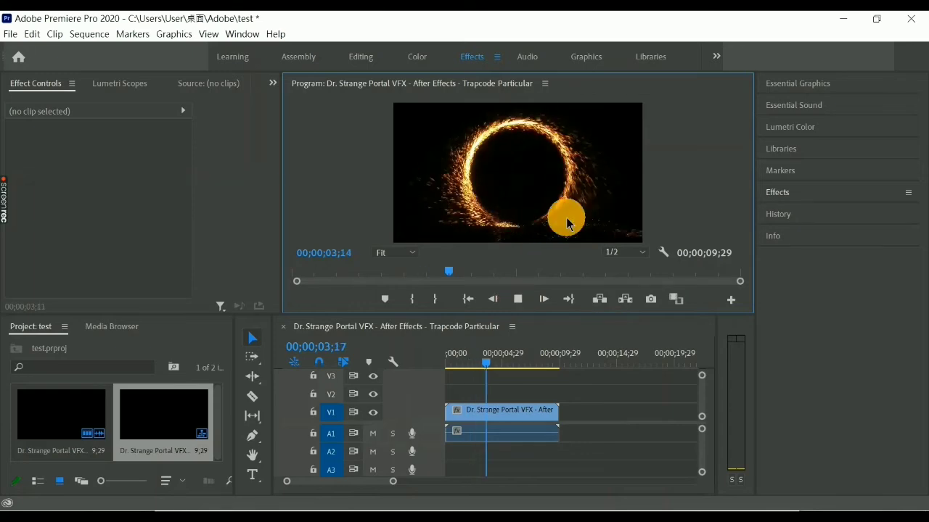
click(517, 299)
drag(508, 362, 414, 367)
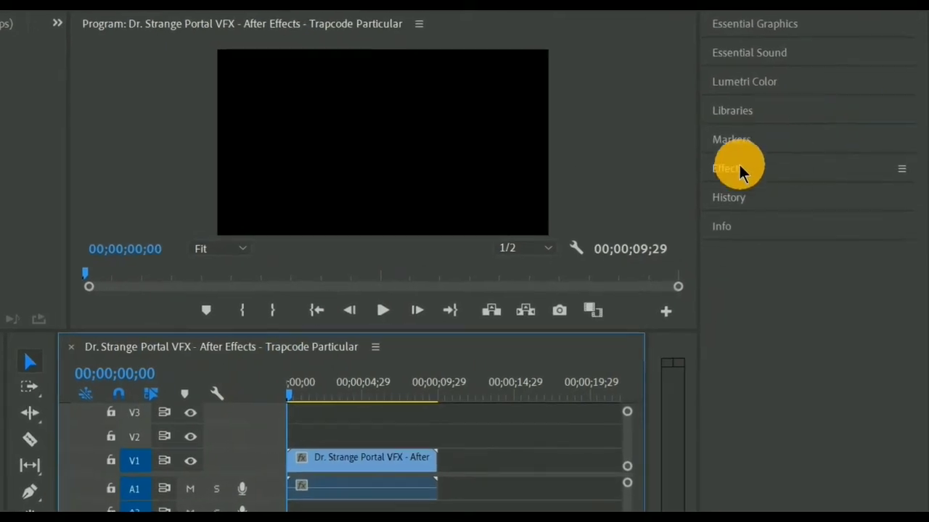
Step: Search effects for 'basic 3d', fixing a typo, and drop Basic 3D onto the portal clip
click(727, 159)
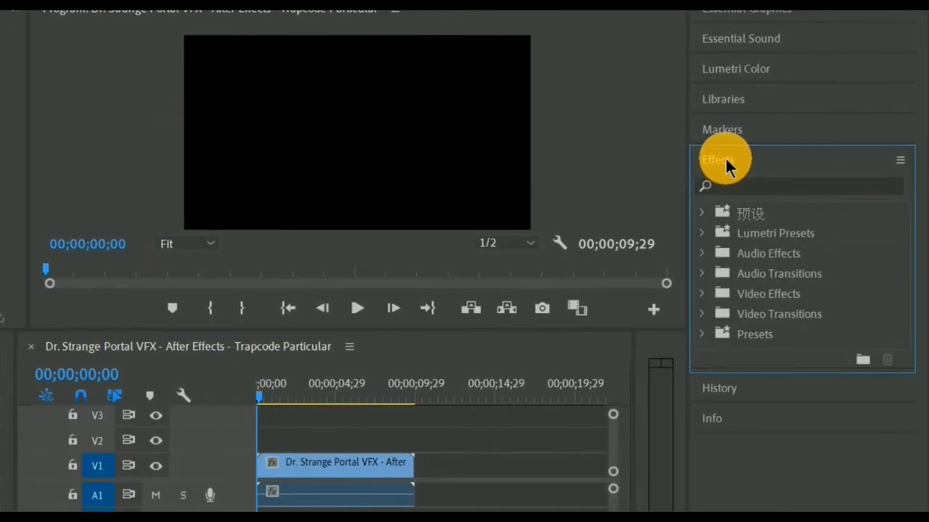
key(space)
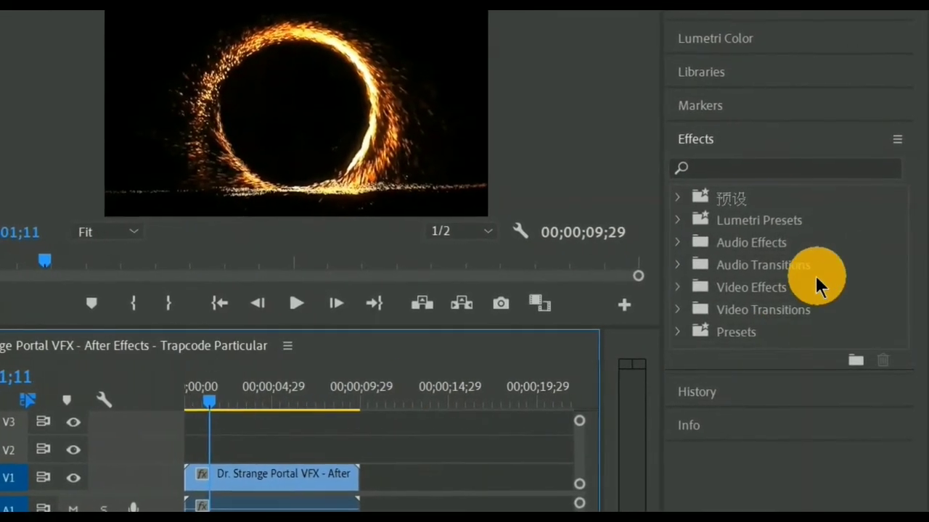
click(756, 164)
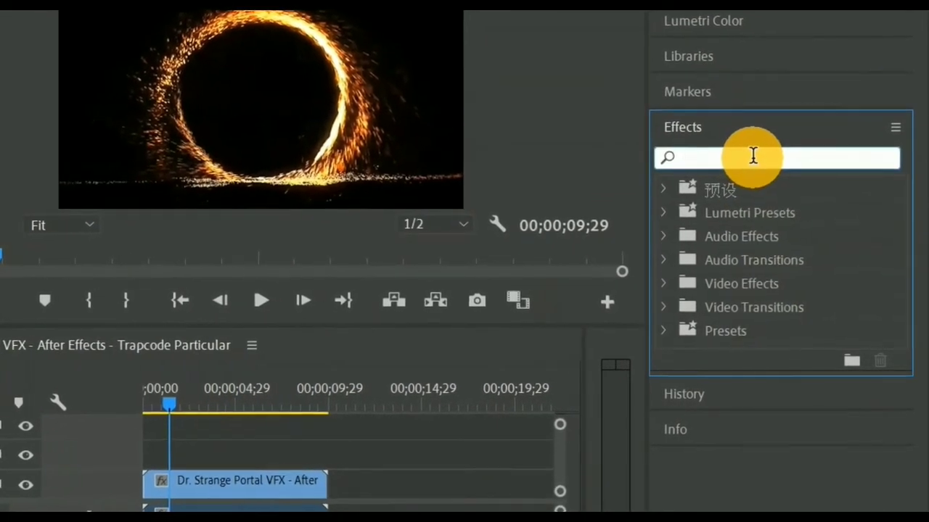
text(basic)
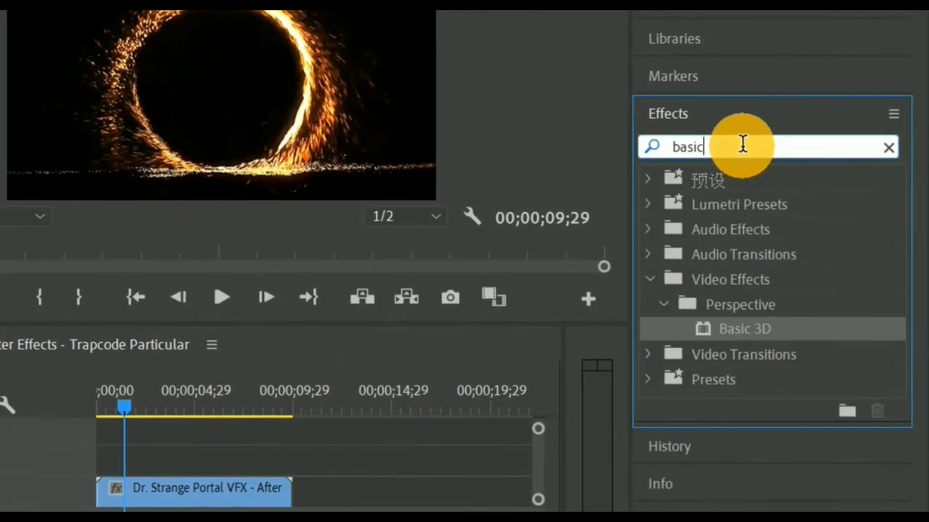
text( 3)
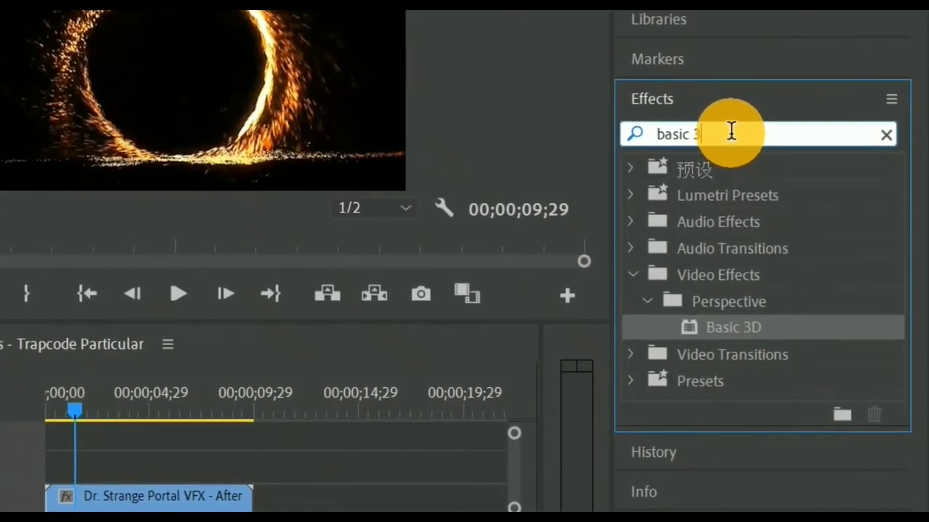
text(s)
key(BackSpace)
text(d)
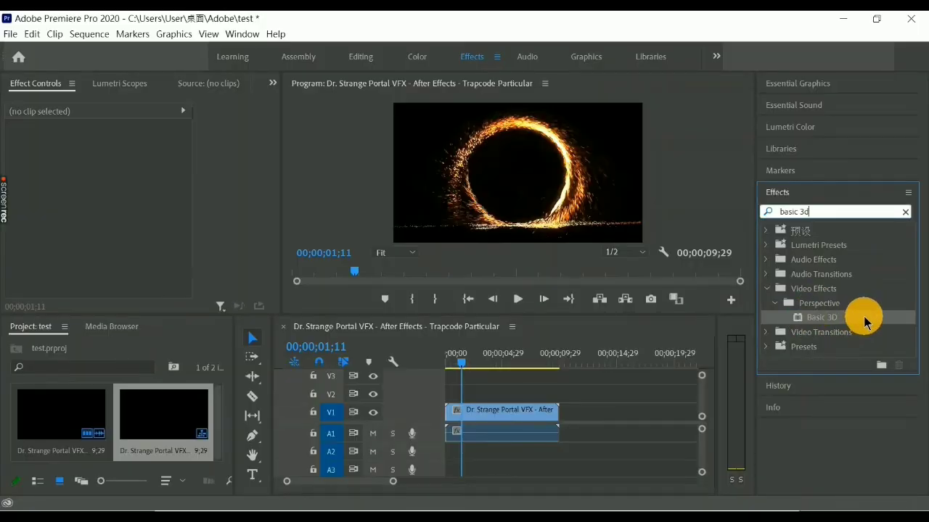
drag(864, 322, 658, 392)
drag(521, 414, 519, 416)
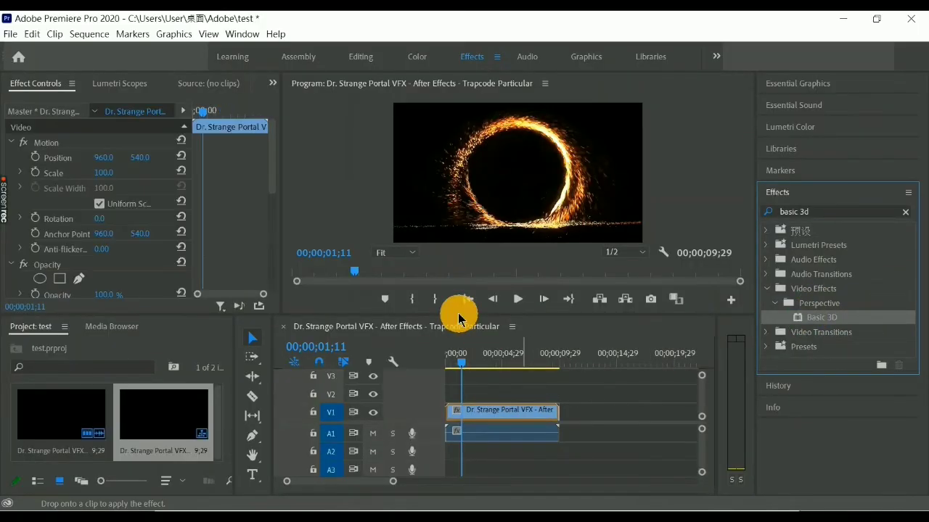
Step: Swivel the portal clip to 51° in its Basic 3D settings
scroll(87, 156, down, 2)
scroll(88, 163, down, 3)
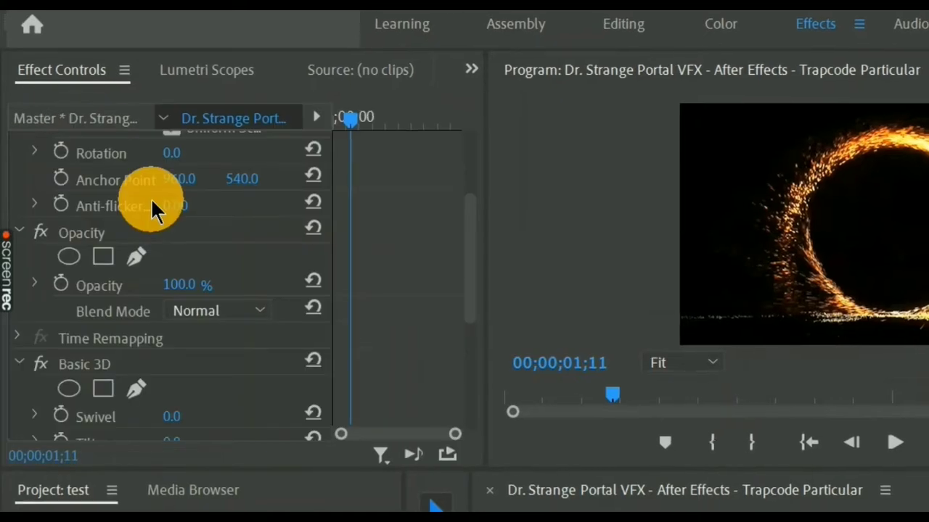
scroll(83, 152, down, 4)
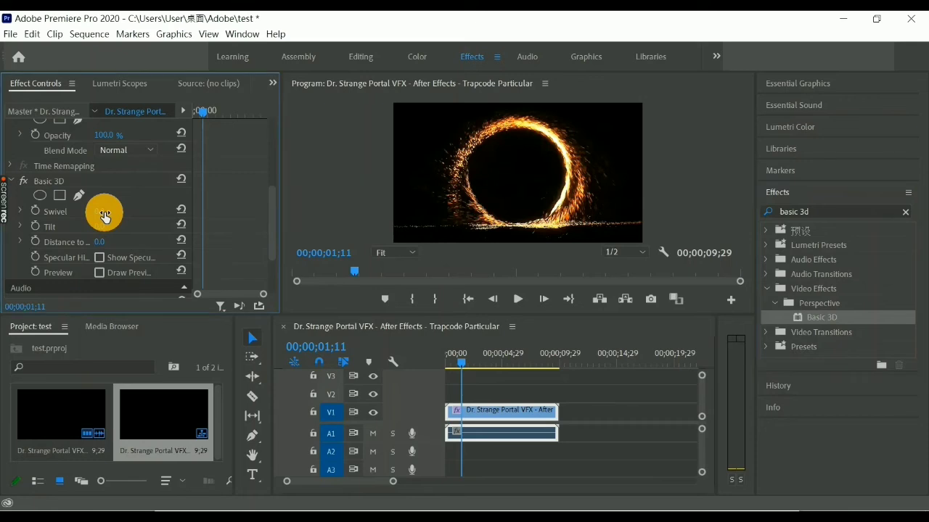
drag(104, 214, 145, 219)
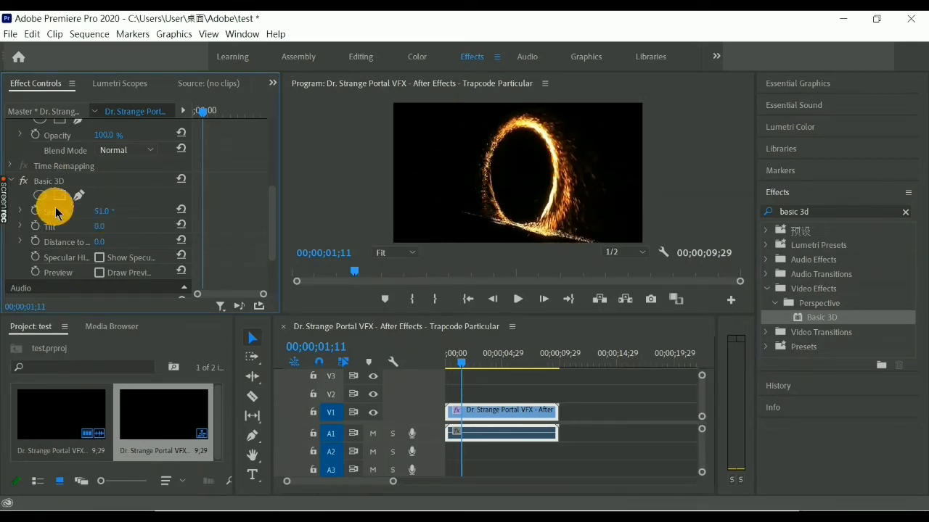
Step: Tilt the portal to 44°, toggling Basic 3D off and on to compare, then rewind
drag(100, 224, 97, 225)
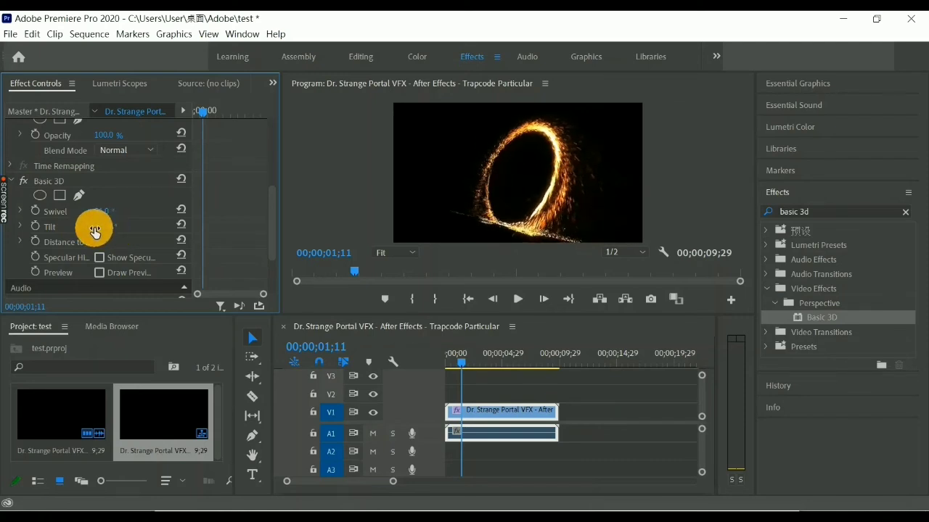
click(24, 182)
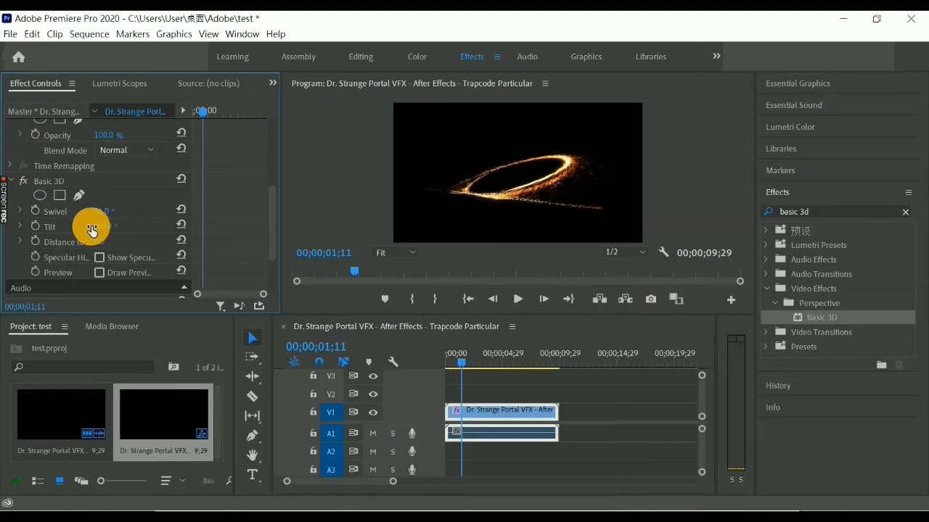
drag(95, 223, 118, 238)
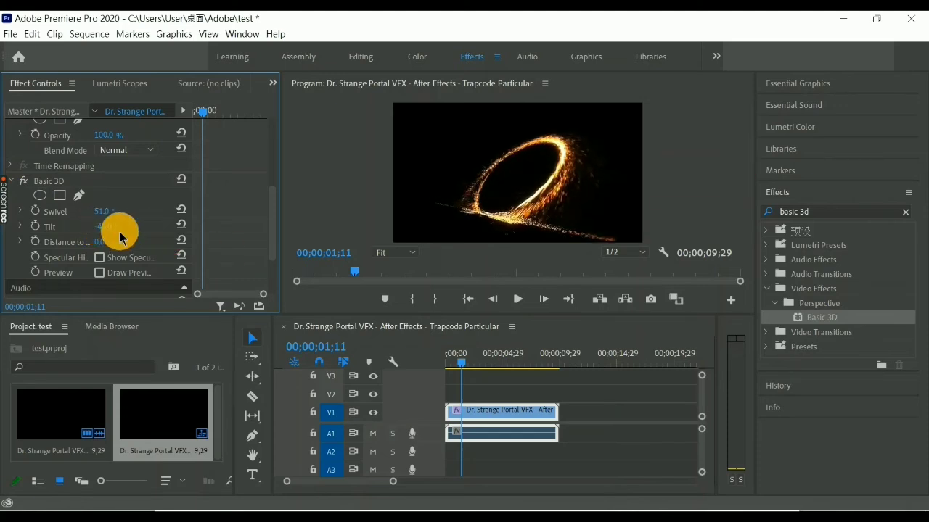
drag(103, 244, 94, 238)
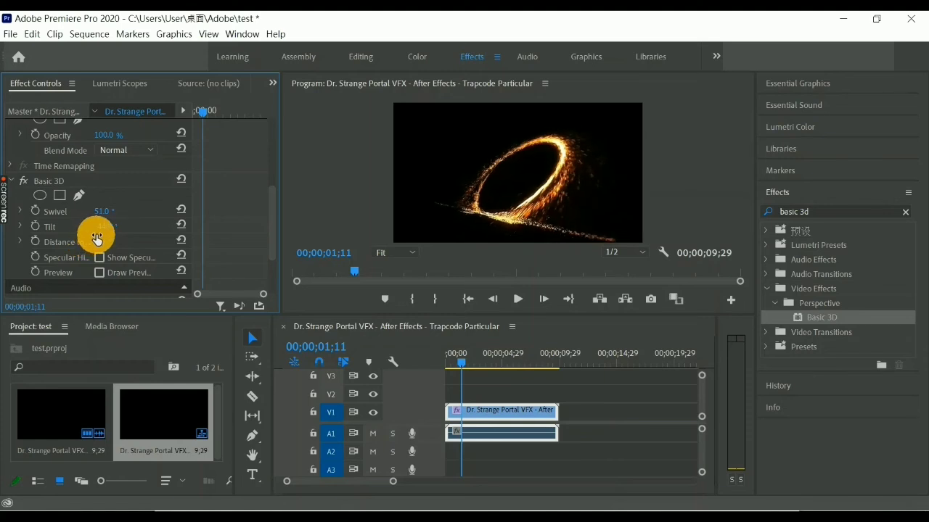
click(575, 190)
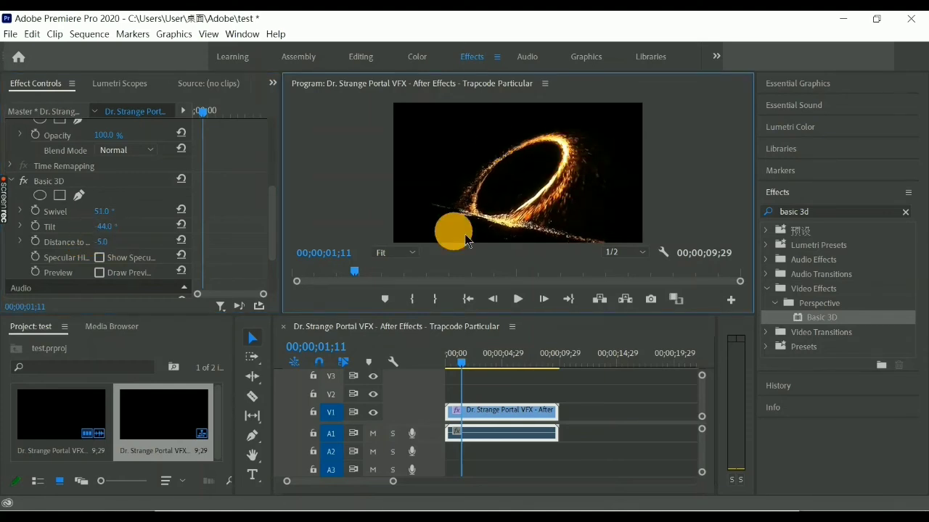
drag(340, 283, 288, 278)
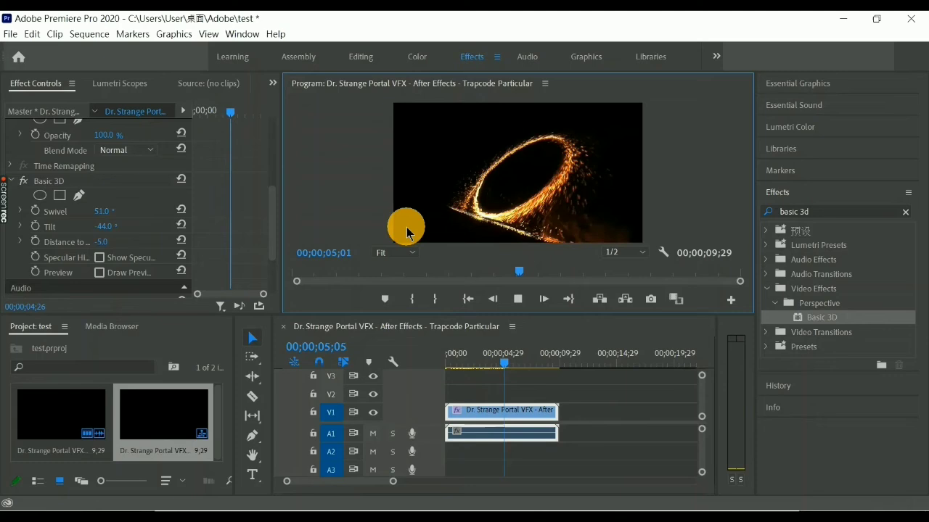
click(558, 367)
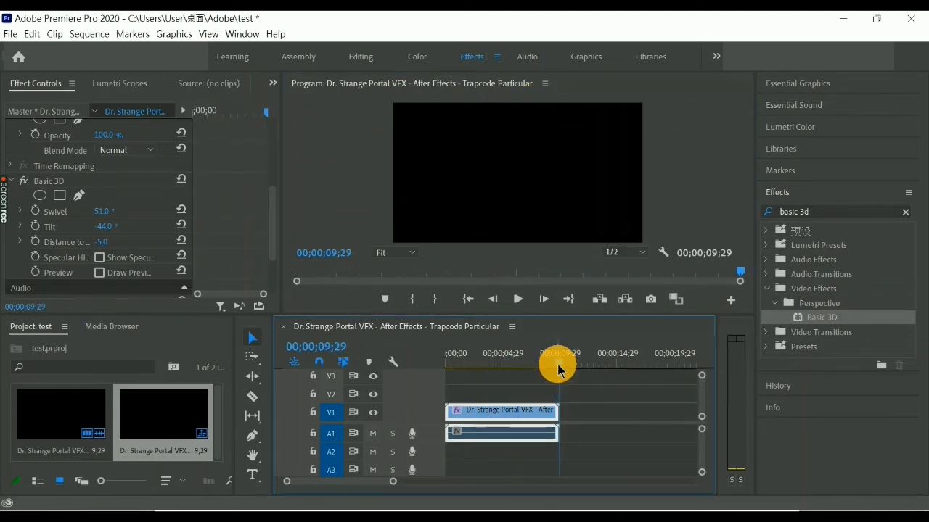
drag(559, 367, 478, 367)
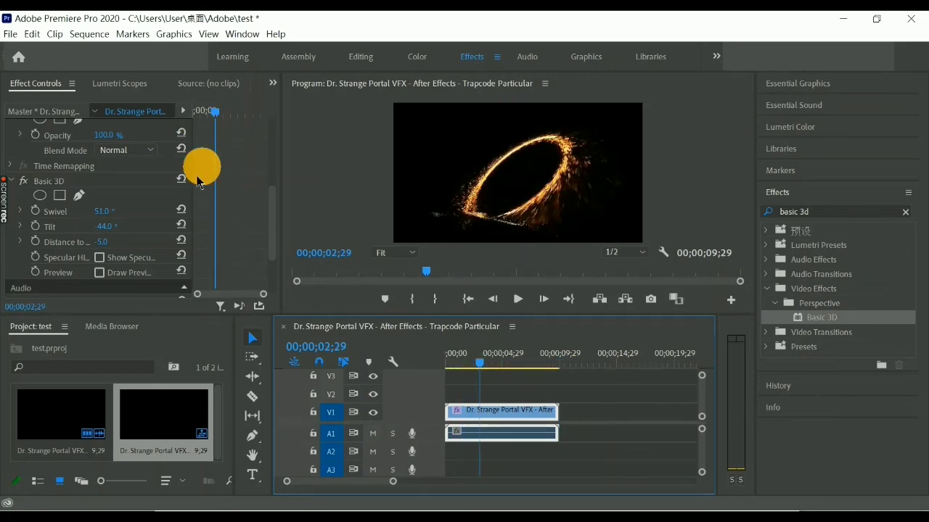
scroll(170, 198, up, 2)
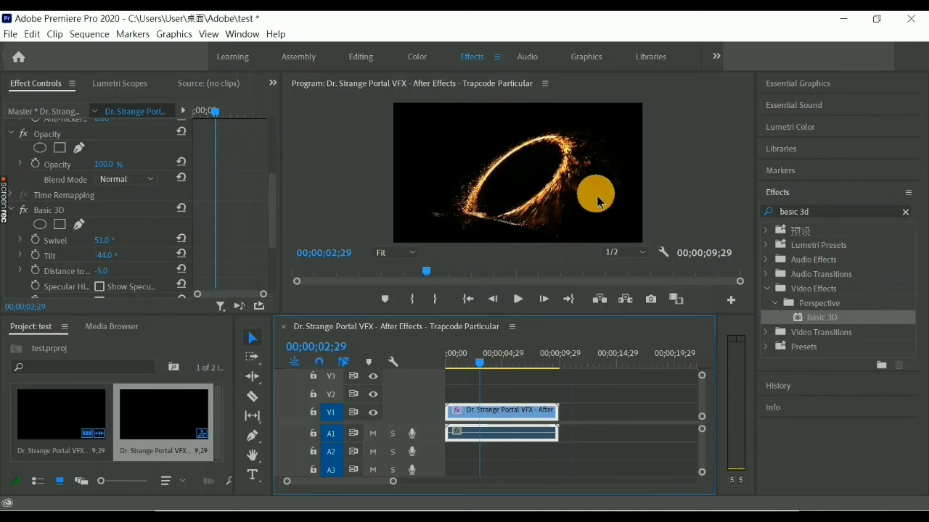